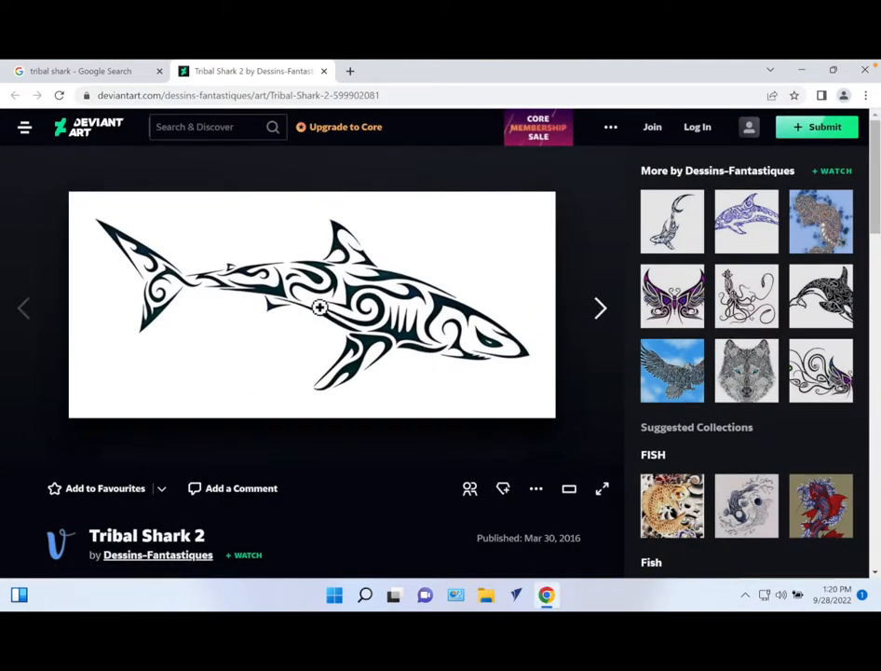
# - Save the Tribal Shark 2 image from its DeviantArt page as a JPEG in the Downloads folder
pyautogui.click(105, 73)
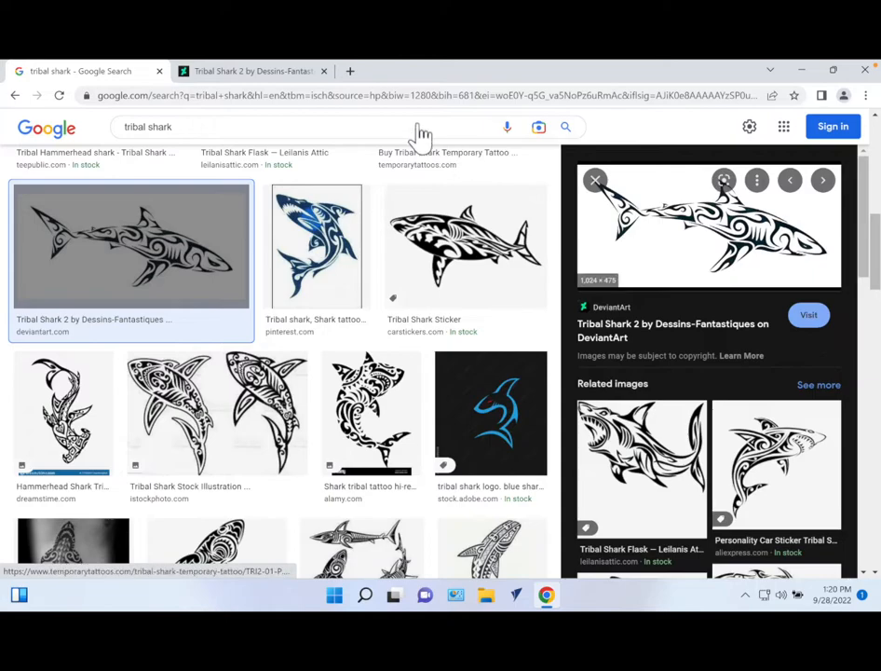
pyautogui.click(284, 72)
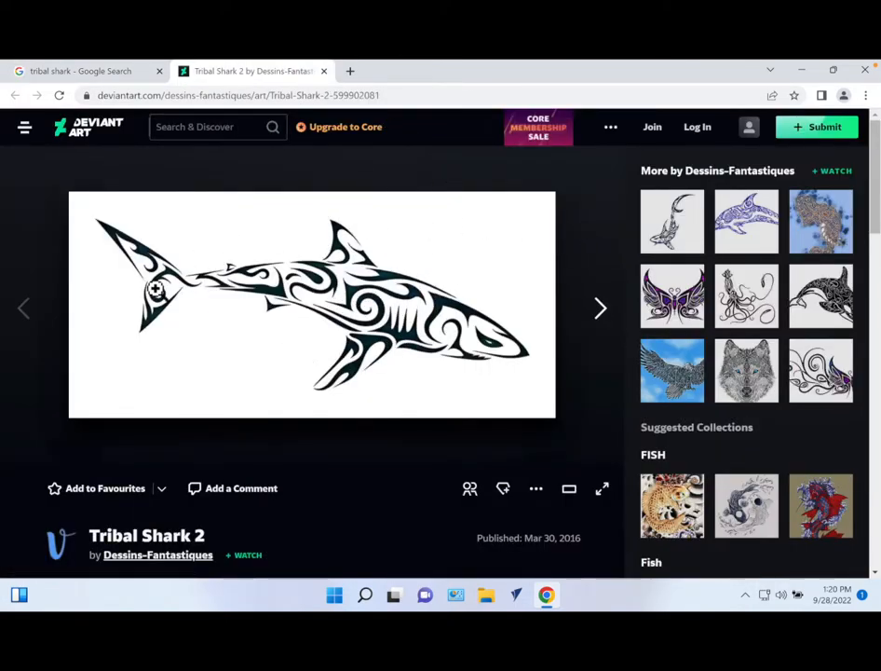
pyautogui.rightClick(353, 286)
pyautogui.click(401, 311)
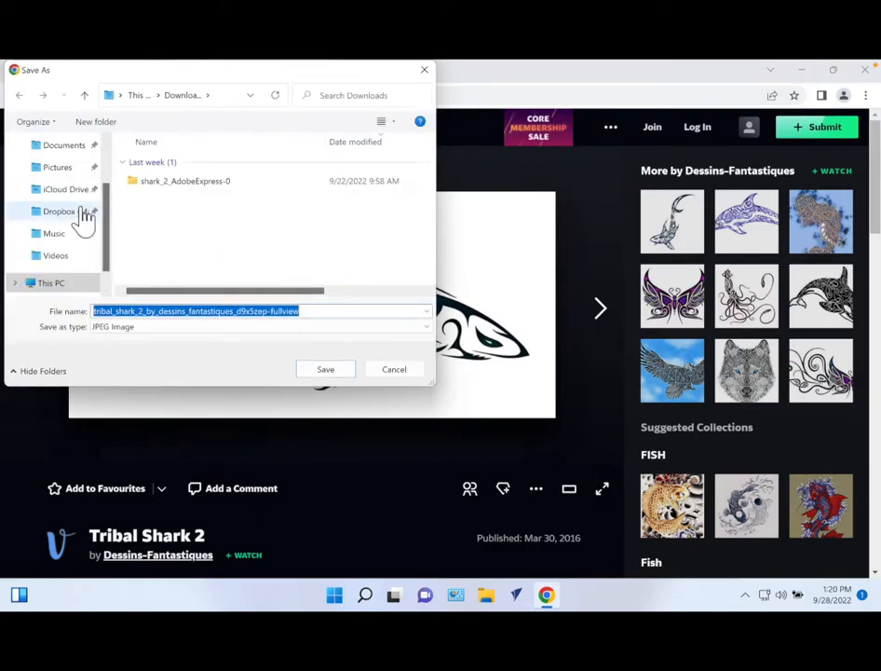
pyautogui.scroll(1, 89, 240)
pyautogui.moveTo(108, 221); pyautogui.dragTo(108, 102)
pyautogui.click(79, 195)
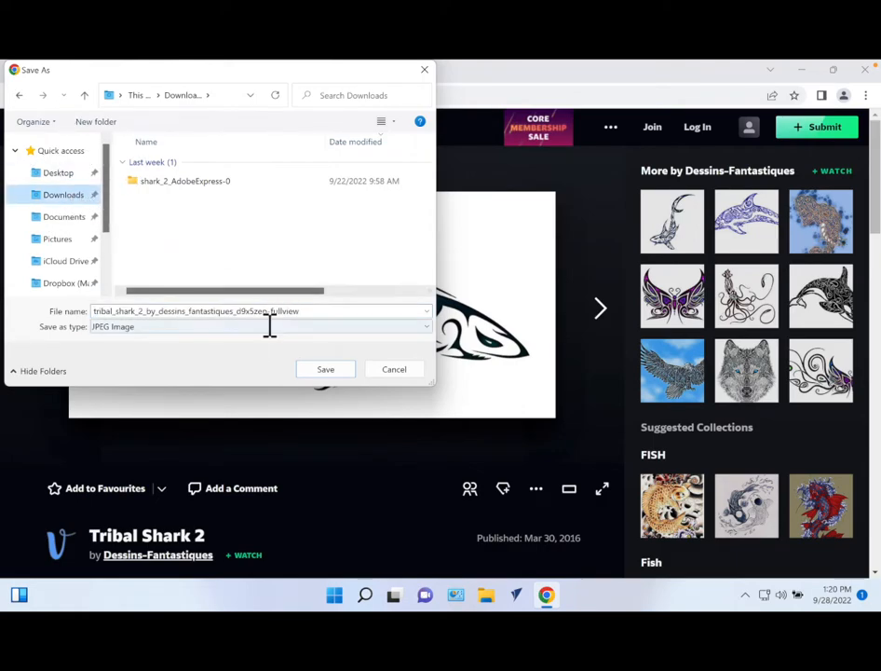
pyautogui.click(325, 371)
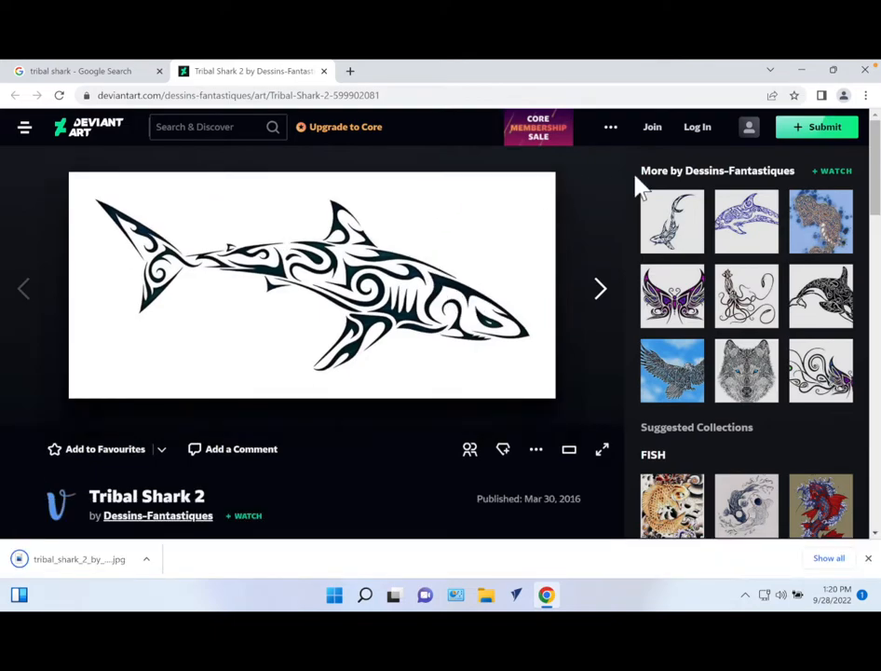
# - Minimize the browser, launch VCarve Desktop 9.0 and create a new file
pyautogui.click(802, 71)
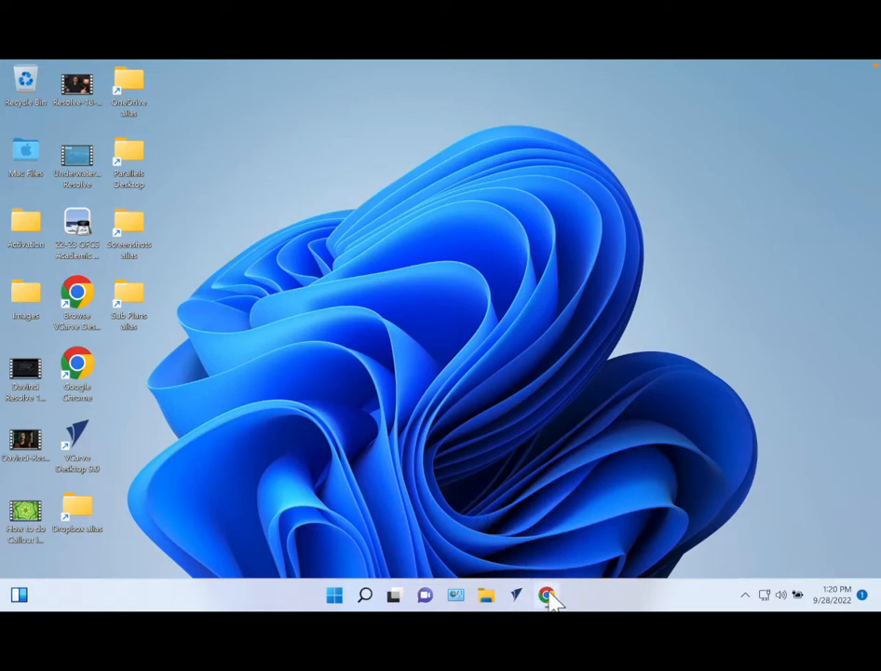
pyautogui.moveTo(550, 596)
pyautogui.doubleClick(74, 440)
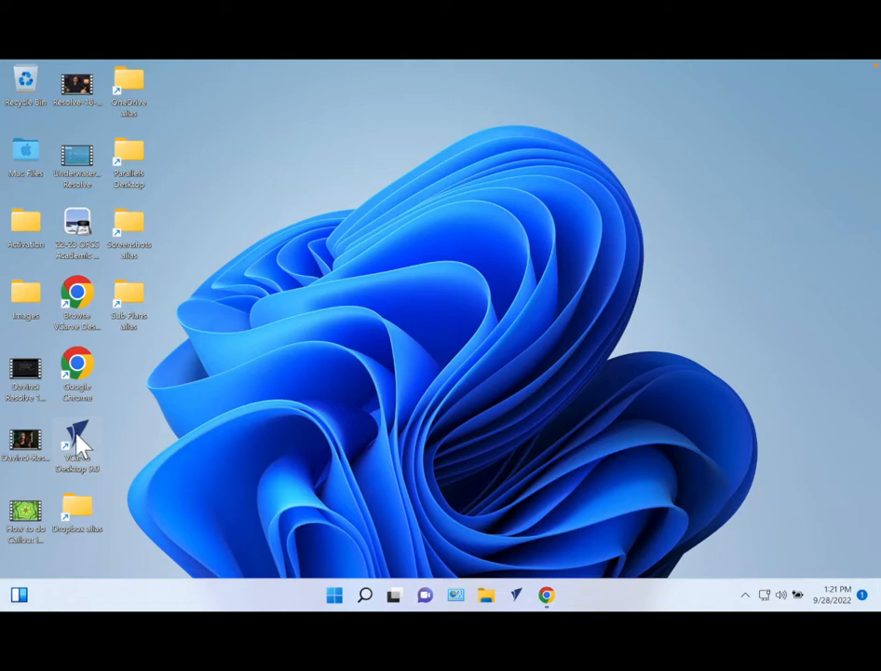
pyautogui.doubleClick(76, 428)
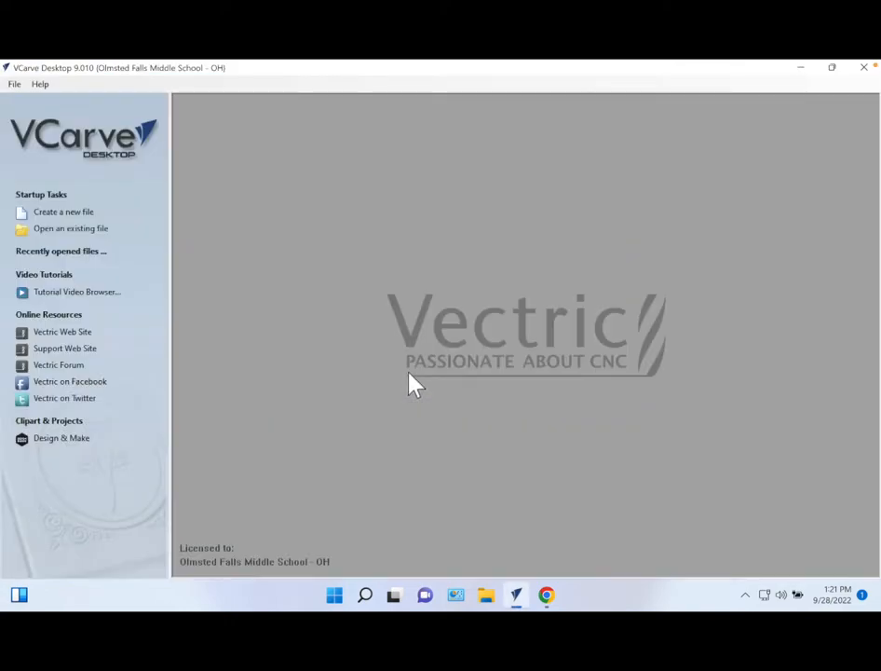
pyautogui.click(72, 220)
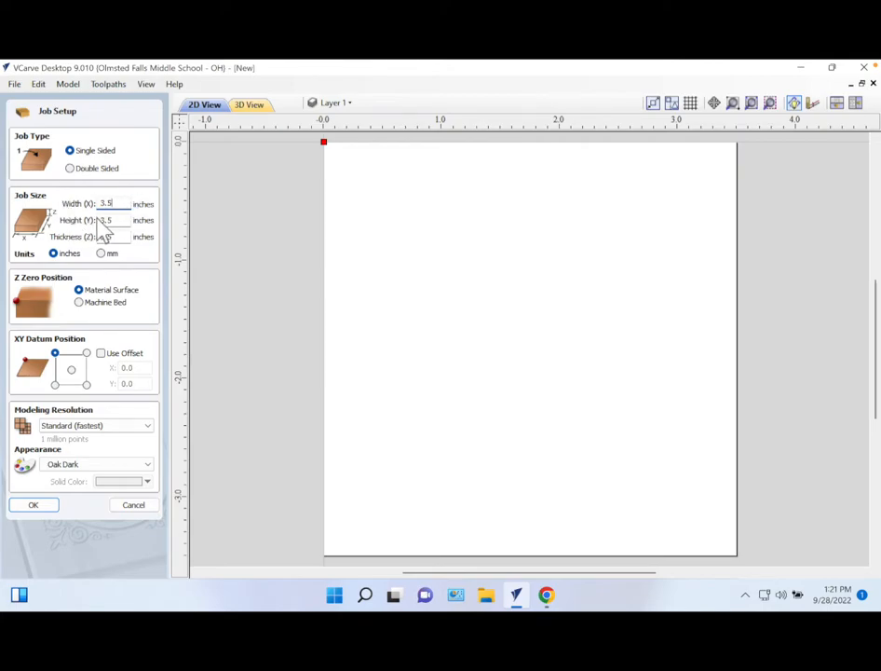
# - Set up a 3.5 × 3.5 × 0.5 inch single-sided job with the XY datum at the material's upper-left corner and Marble 2 appearance
pyautogui.click(124, 224)
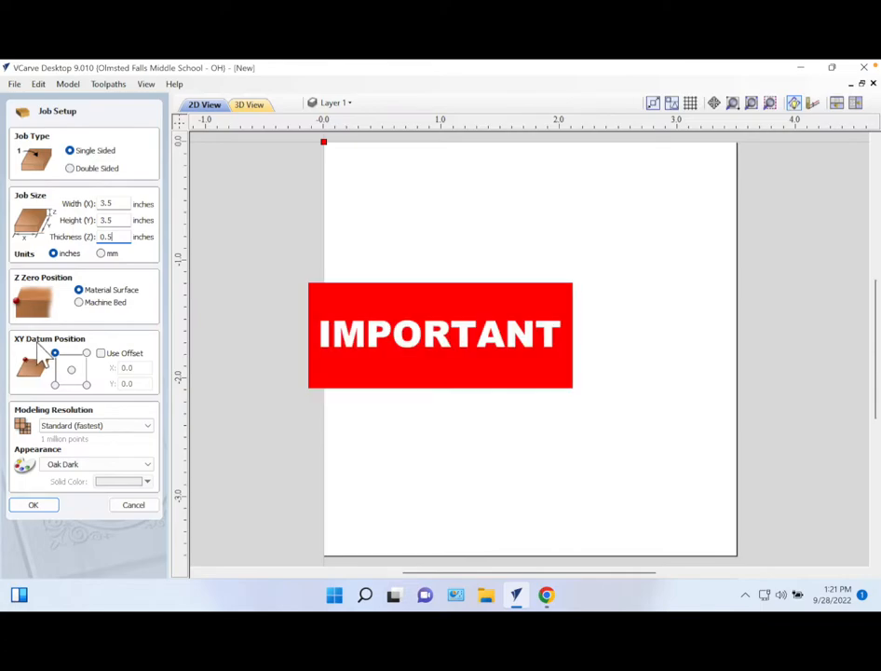
pyautogui.click(55, 385)
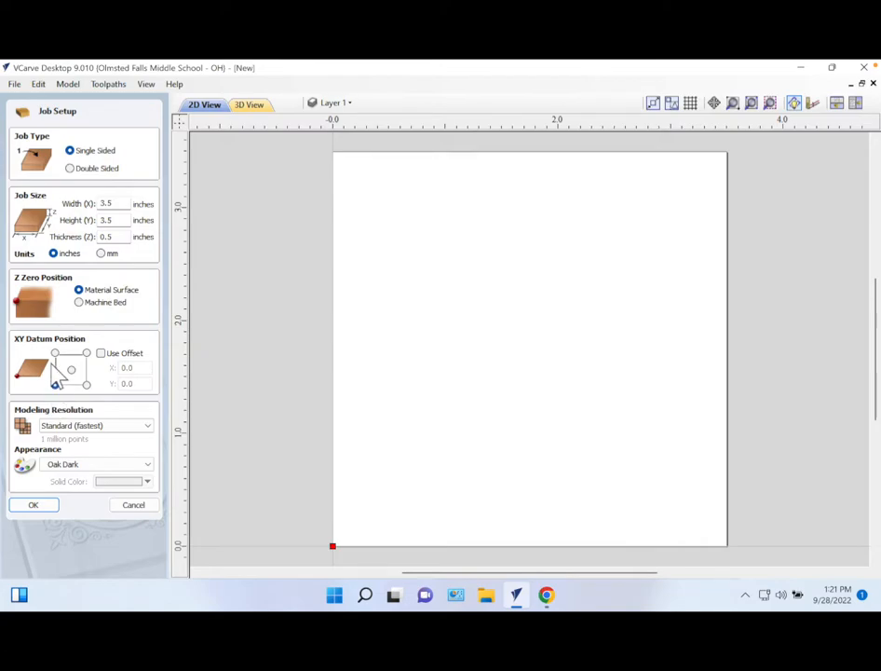
pyautogui.click(55, 353)
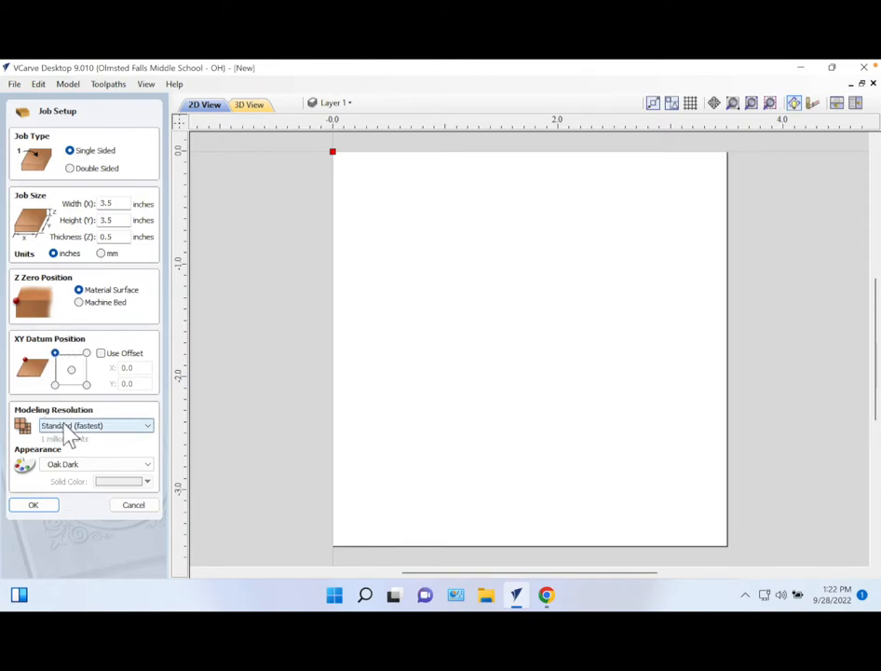
pyautogui.click(61, 465)
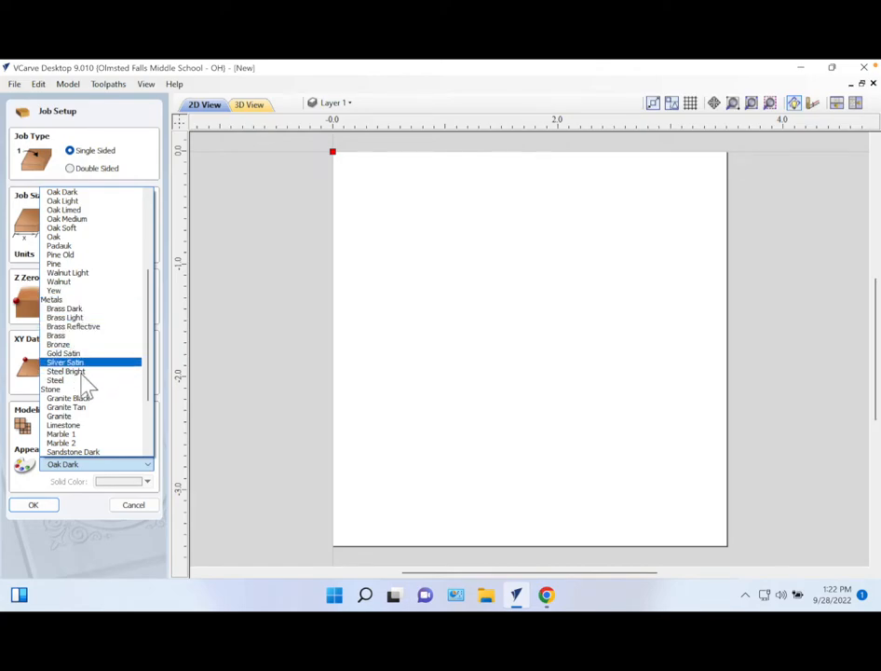
pyautogui.click(73, 444)
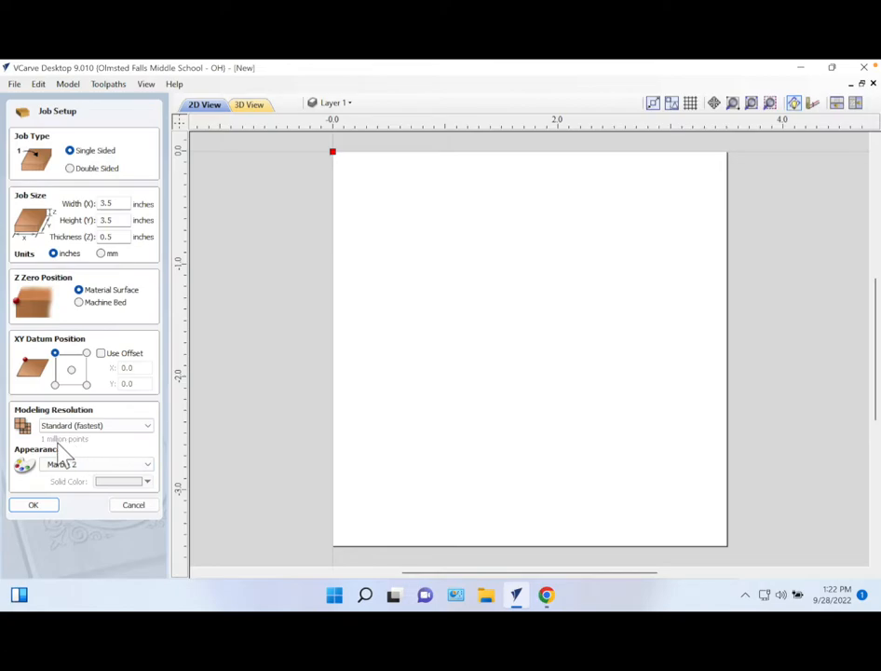
pyautogui.click(35, 505)
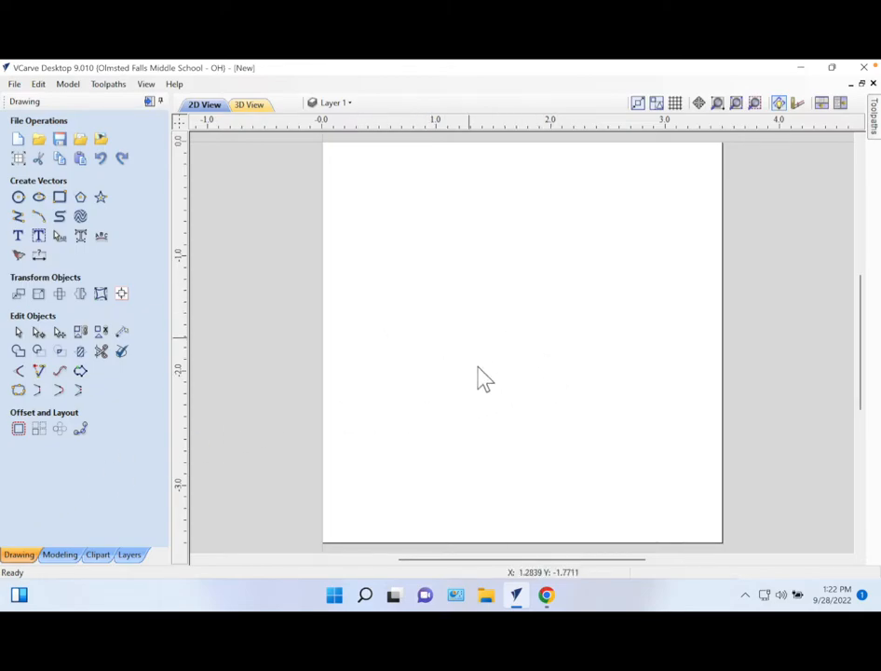
pyautogui.click(547, 595)
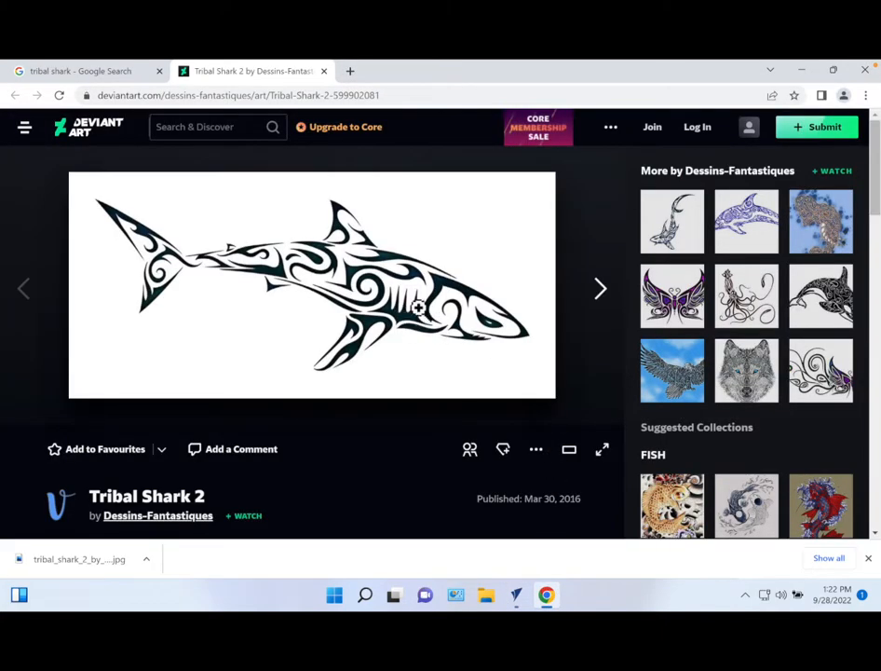
pyautogui.click(749, 126)
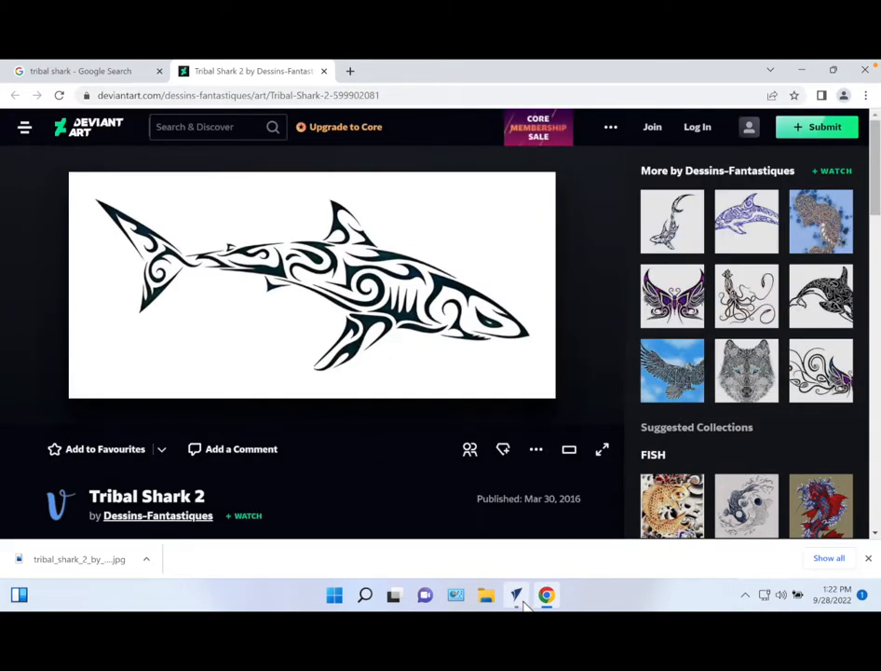
pyautogui.click(518, 597)
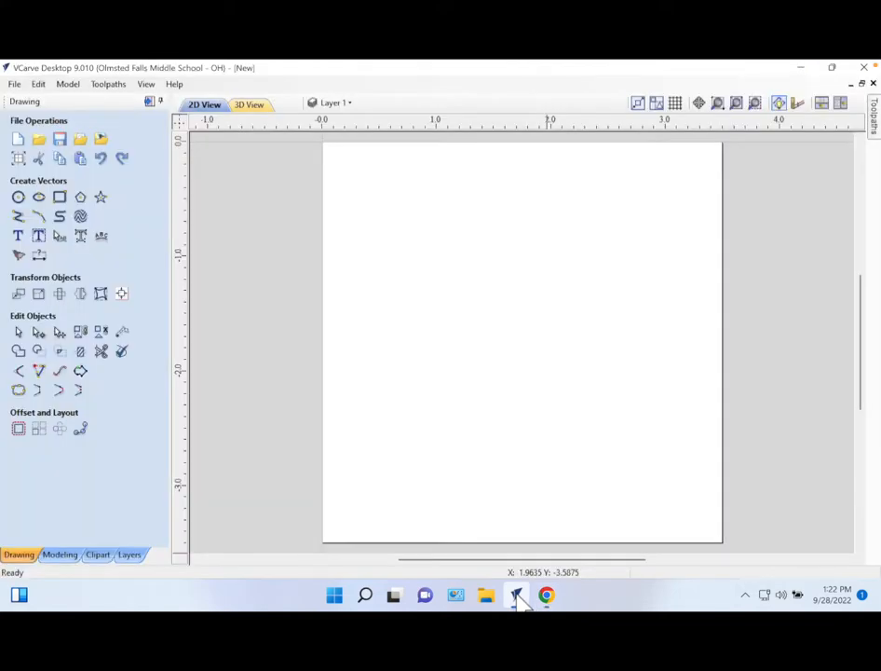
# - Import the tribal_shark_2_by_dessins_fantastiques bitmap from the Downloads folder into the drawing
pyautogui.click(104, 149)
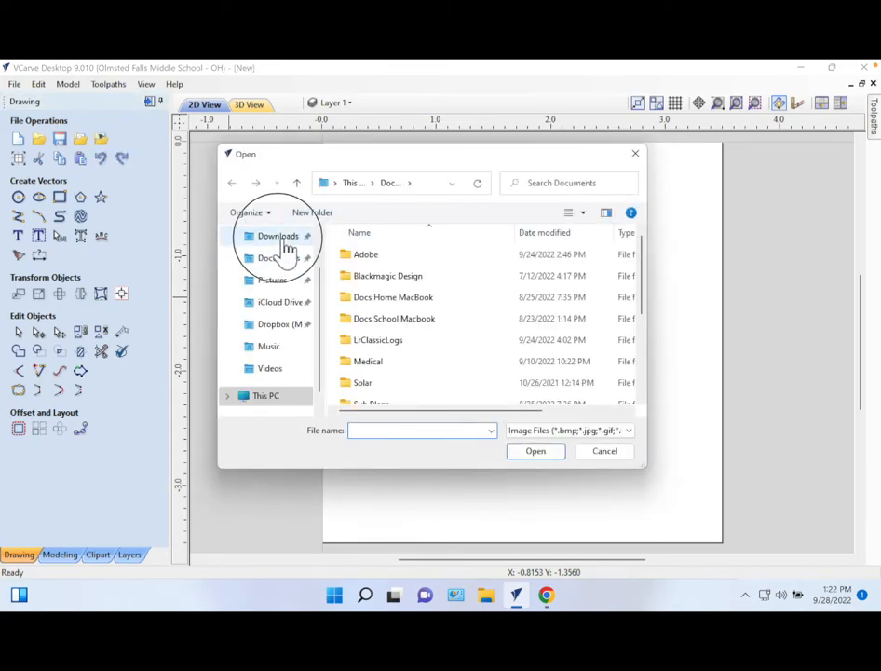
pyautogui.click(285, 243)
pyautogui.click(380, 276)
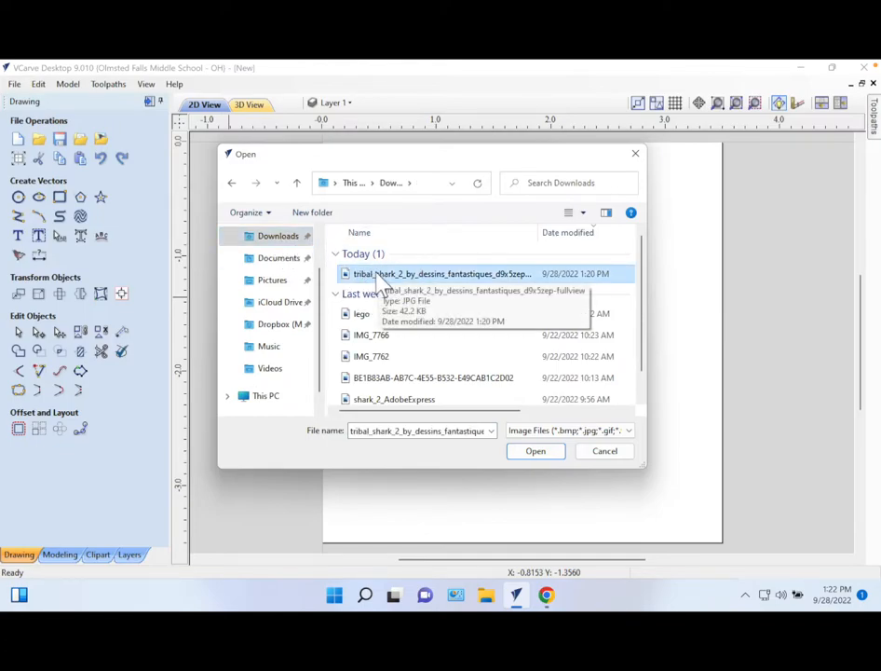
pyautogui.click(538, 455)
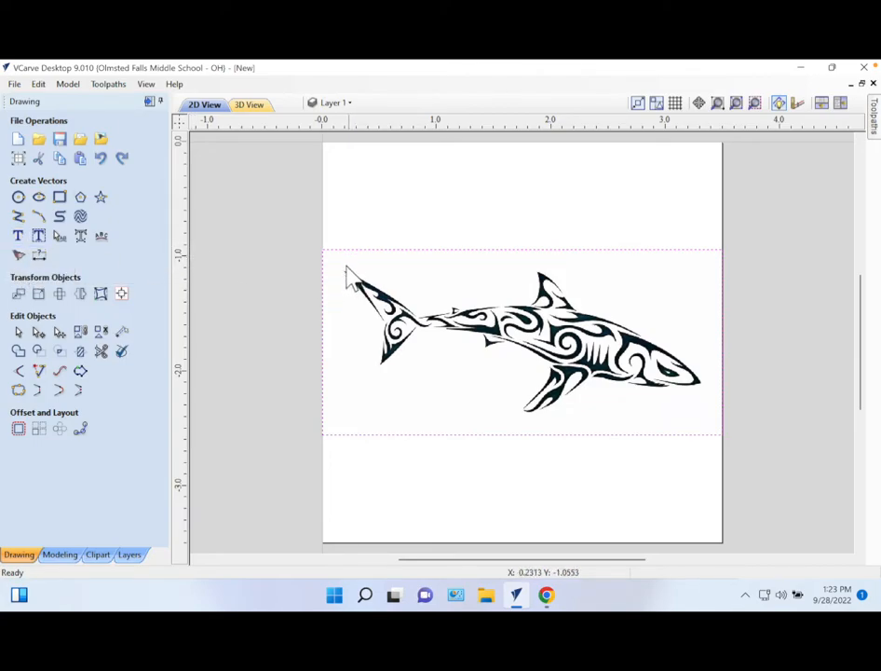
# - Trace the shark bitmap as Black / White with a 0.50 threshold, preview it, apply the grouped vectors and close Trace Bitmap
pyautogui.click(18, 255)
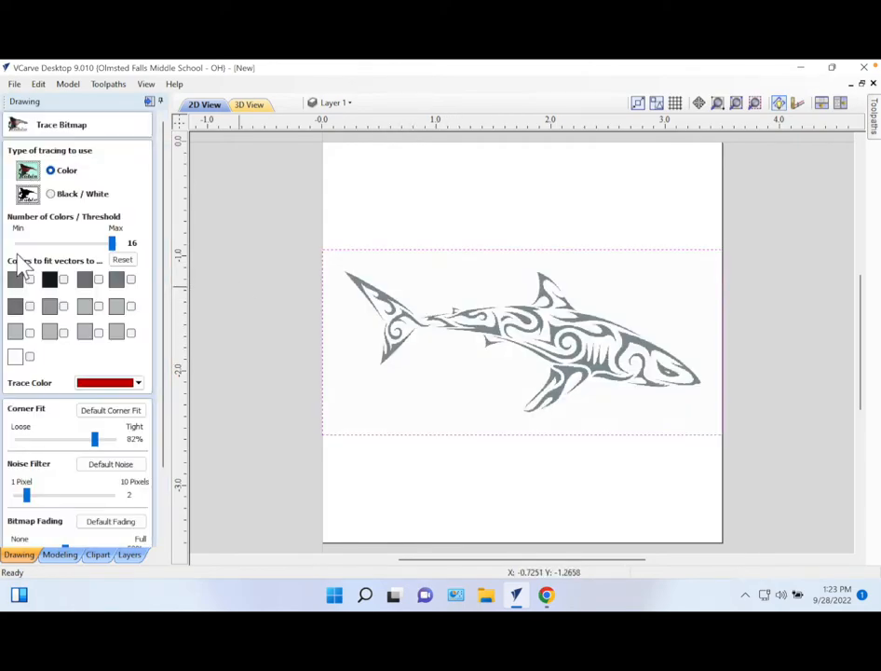
pyautogui.click(52, 194)
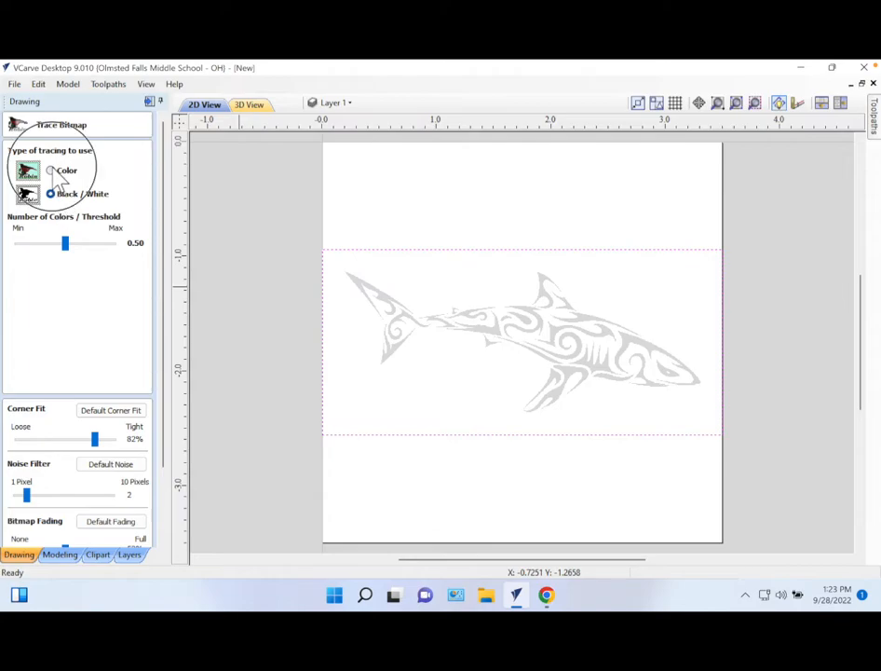
pyautogui.click(54, 175)
pyautogui.click(53, 195)
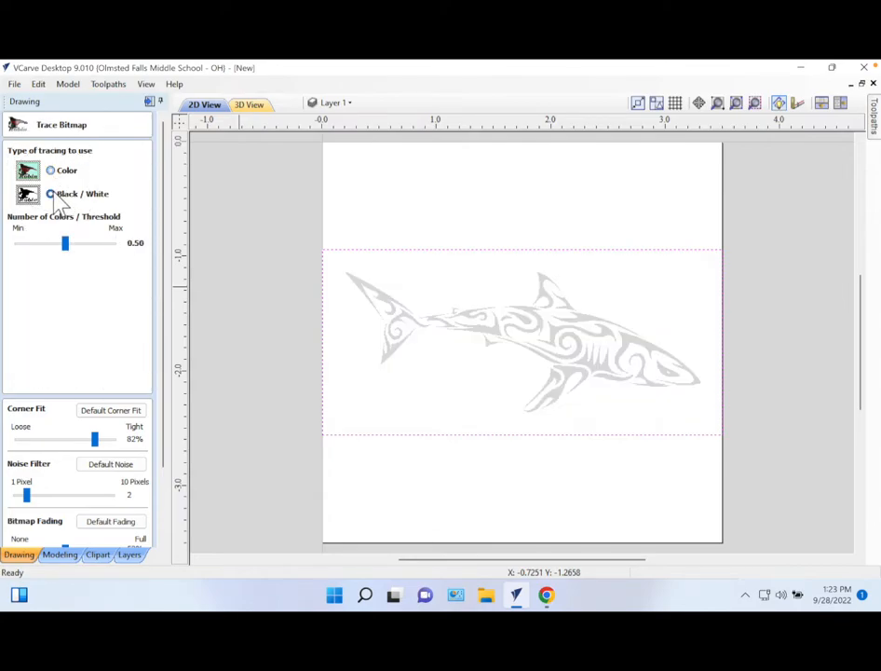
pyautogui.scroll(-2, 134, 296)
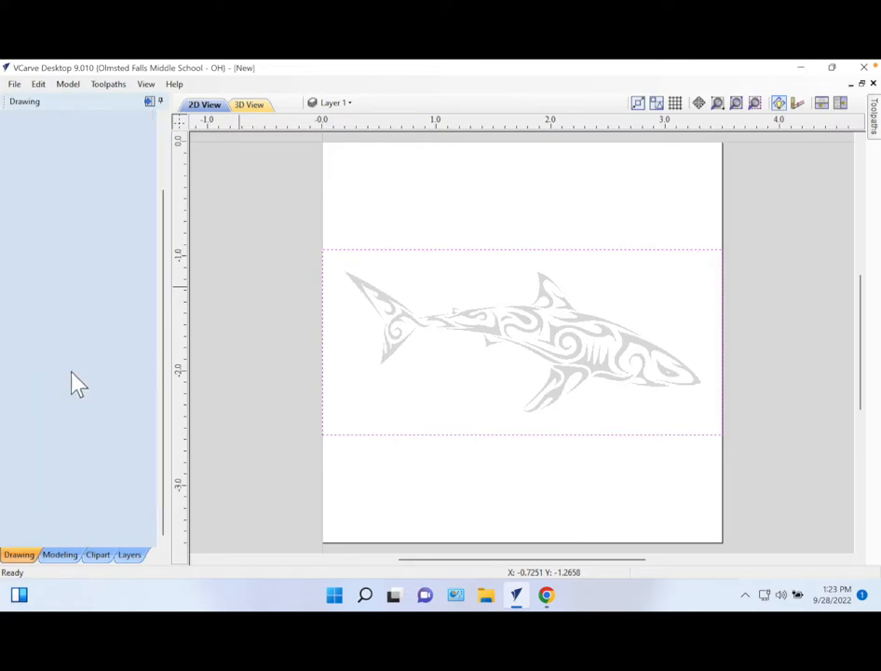
pyautogui.click(79, 523)
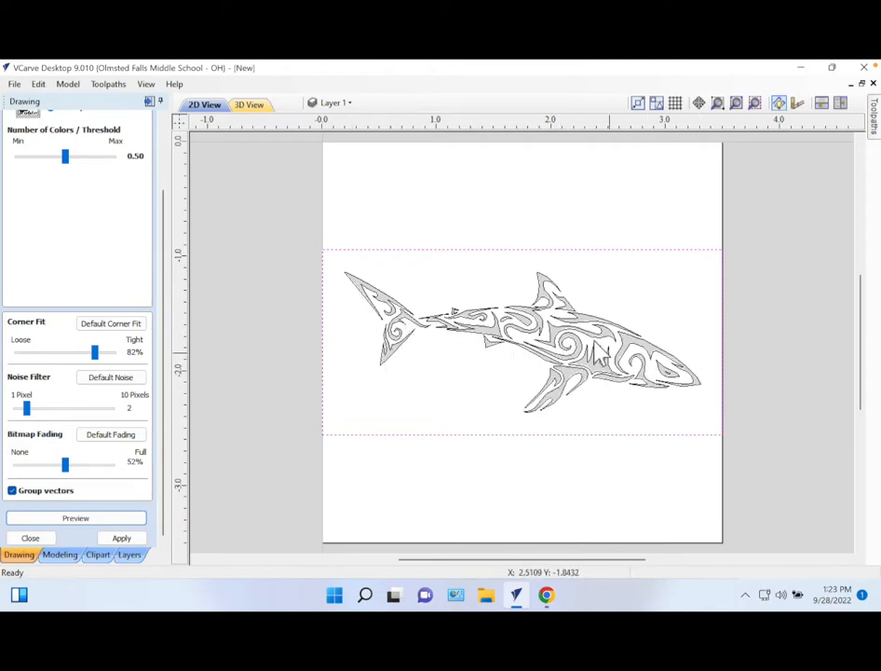
pyautogui.click(123, 538)
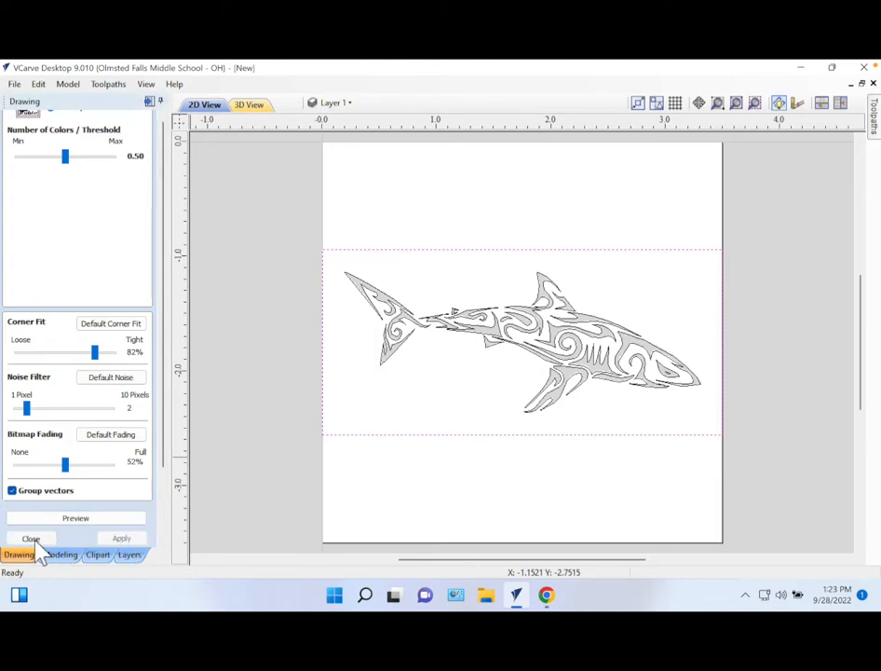
pyautogui.click(34, 540)
# - Select the original shark bitmap behind the traced outlines and delete it, keeping the vectors
pyautogui.scroll(5, 503, 377)
pyautogui.scroll(3, 499, 367)
pyautogui.scroll(-5, 500, 367)
pyautogui.scroll(3, 500, 367)
pyautogui.scroll(-2, 500, 367)
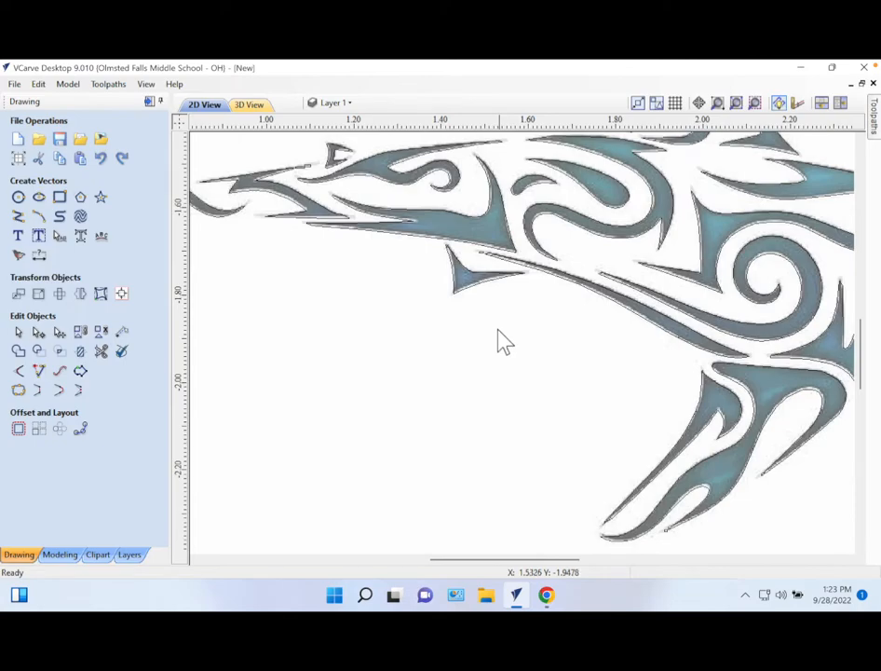
pyautogui.click(491, 242)
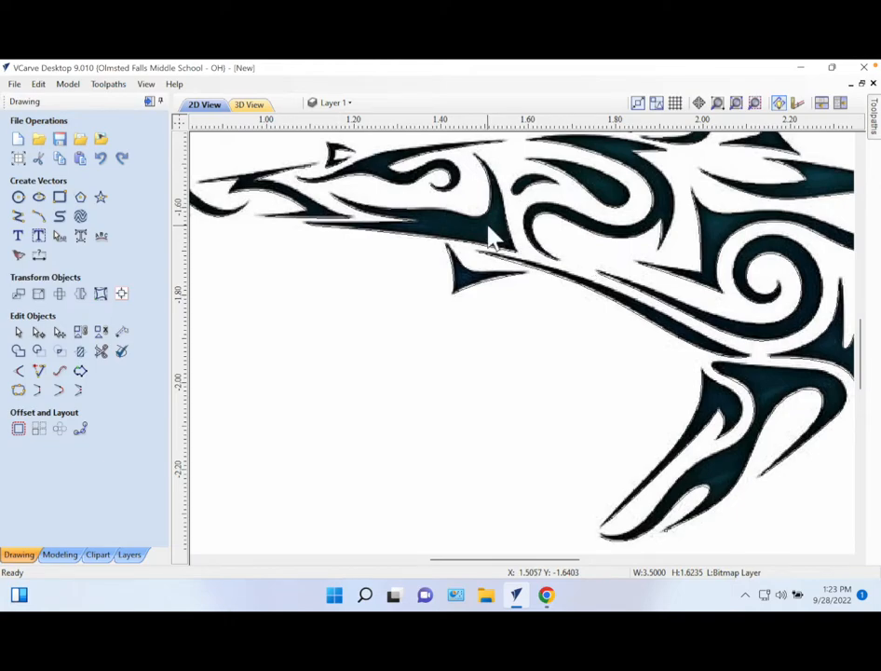
pyautogui.click(487, 225)
pyautogui.click(486, 224)
pyautogui.rightClick(489, 233)
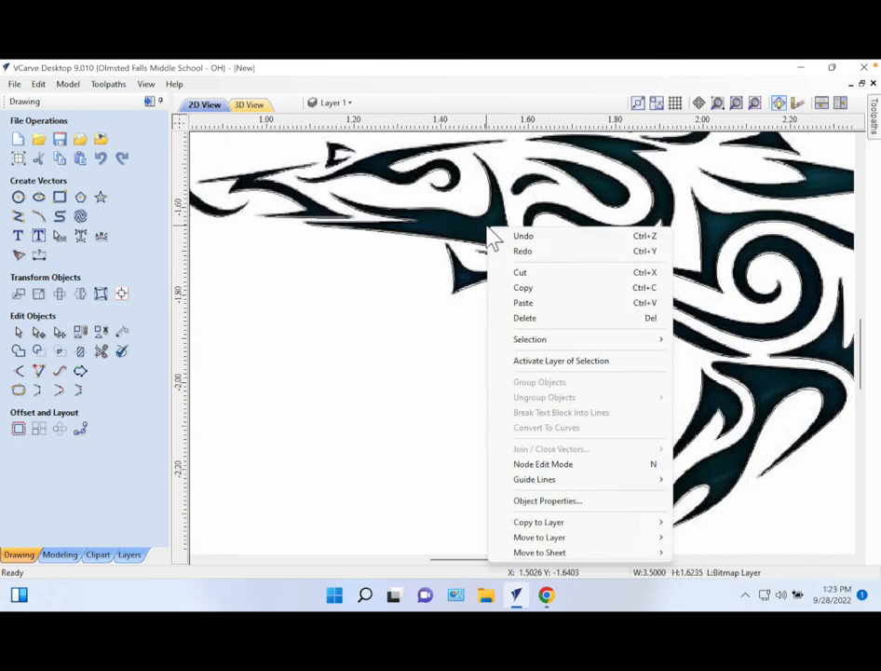
pyautogui.click(543, 321)
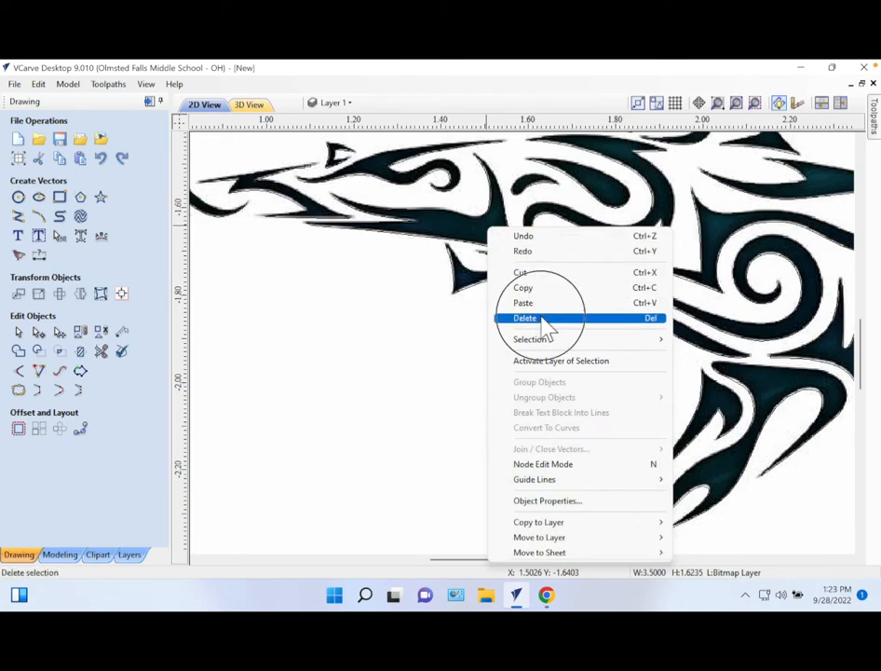
pyautogui.scroll(-5, 541, 317)
pyautogui.scroll(4, 543, 313)
pyautogui.scroll(-2, 543, 313)
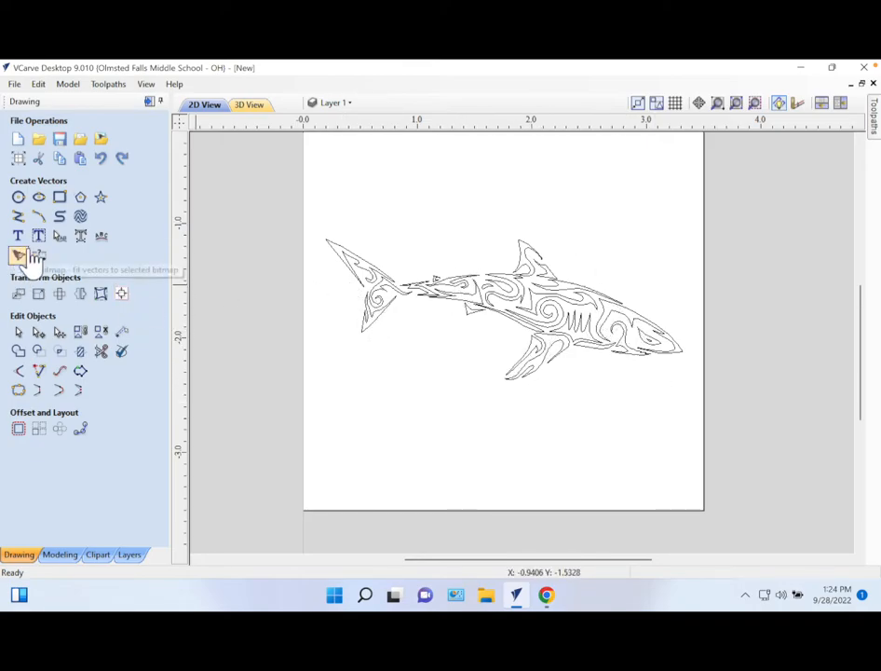
pyautogui.scroll(7, 595, 463)
pyautogui.scroll(-9, 595, 463)
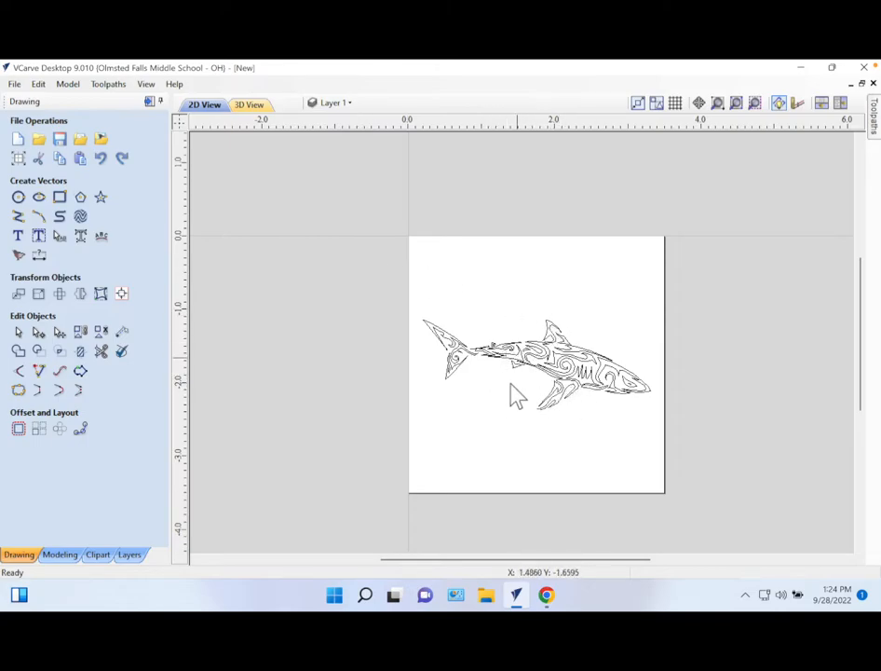
# - Start a V-Carve / Engraving toolpath and enable a flat depth of .125 inches
pyautogui.click(149, 100)
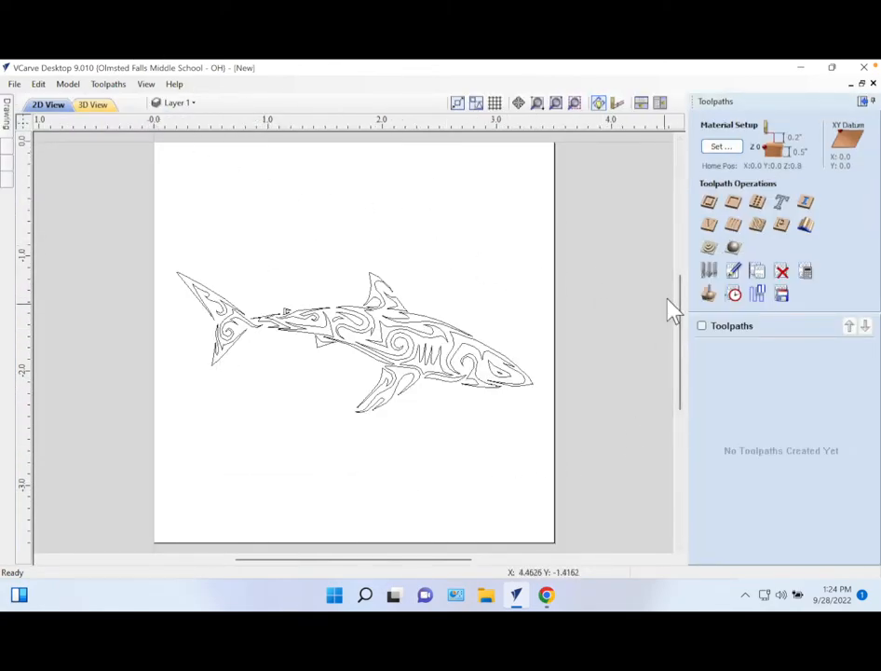
pyautogui.click(716, 225)
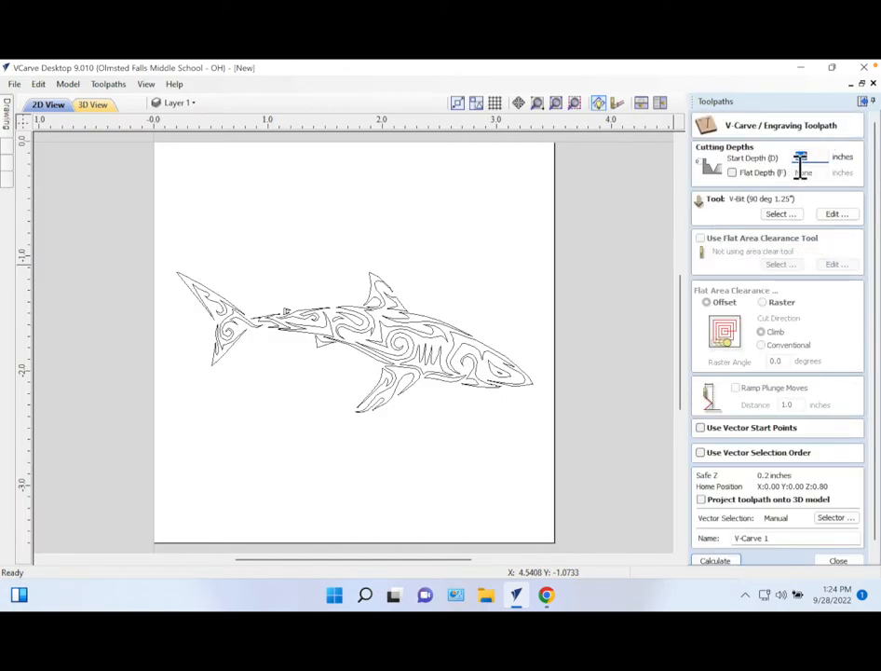
pyautogui.click(733, 172)
pyautogui.doubleClick(828, 180)
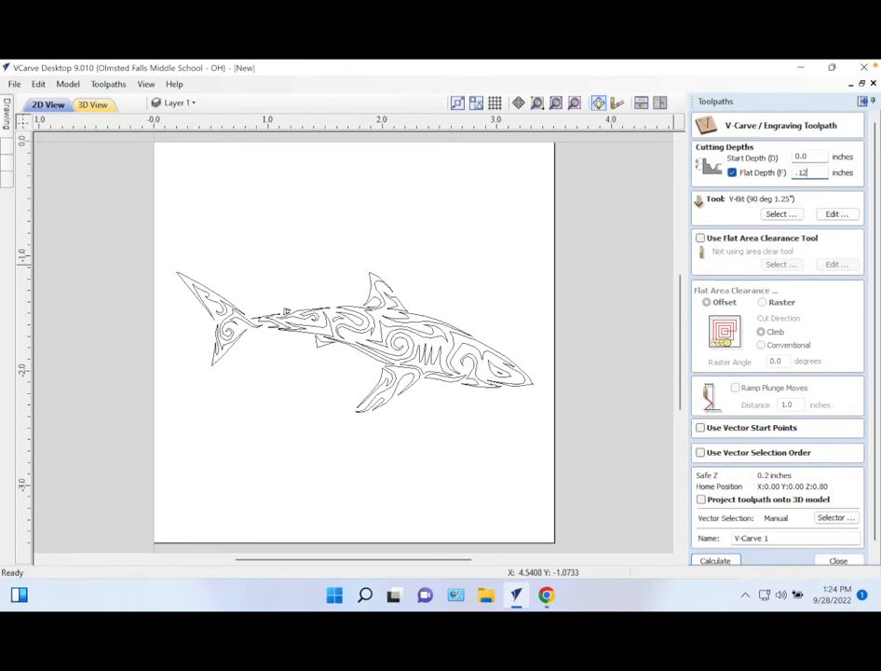
pyautogui.click(757, 173)
pyautogui.click(757, 173)
pyautogui.click(810, 172)
pyautogui.doubleClick(817, 177)
pyautogui.scroll(-1, 750, 240)
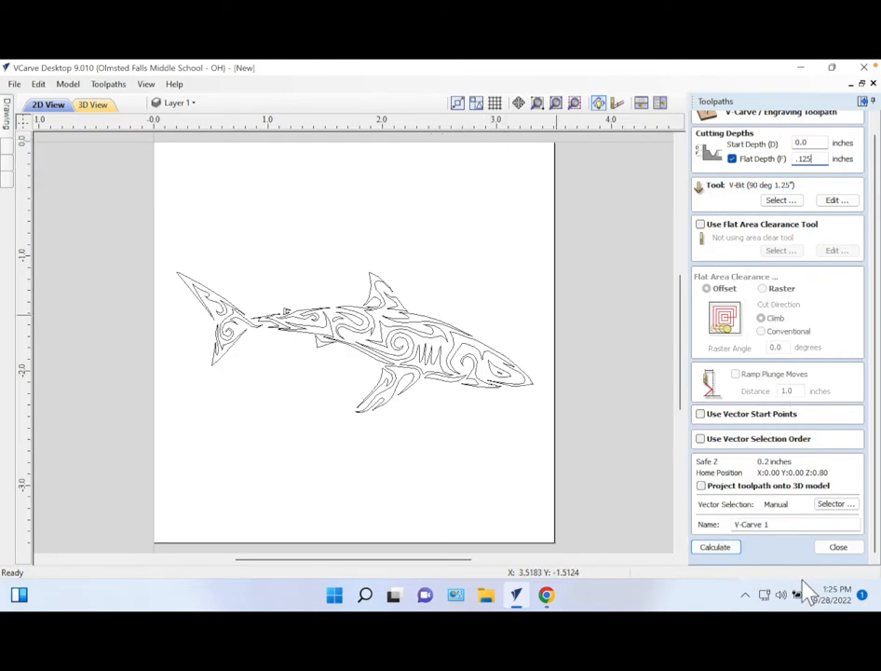
# - Calculate the V-carve toolpath from all the shark vectors and preview all toolpaths, leaving the toolpath enabled when closing the preview
pyautogui.moveTo(523, 448); pyautogui.dragTo(173, 248)
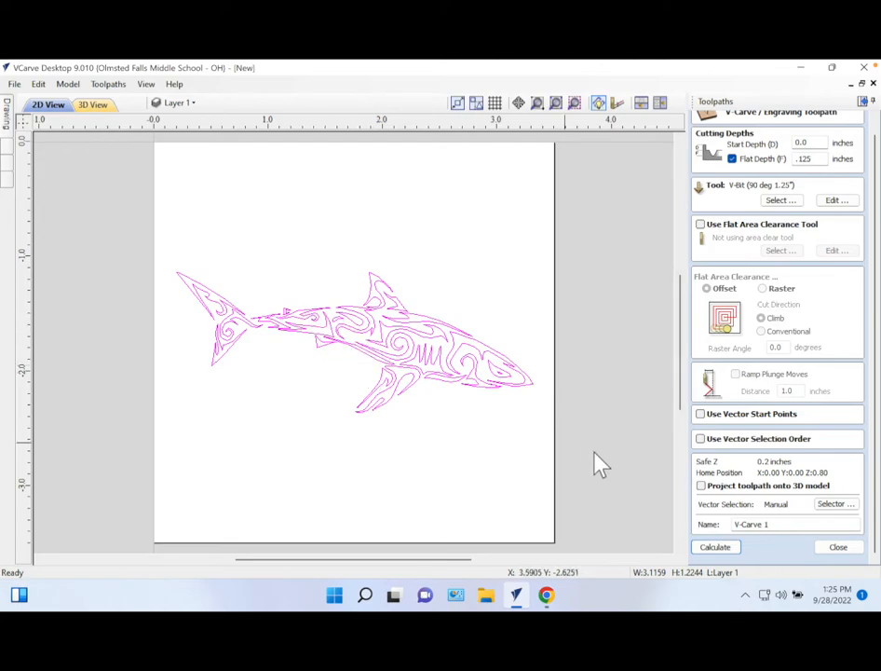
pyautogui.click(715, 548)
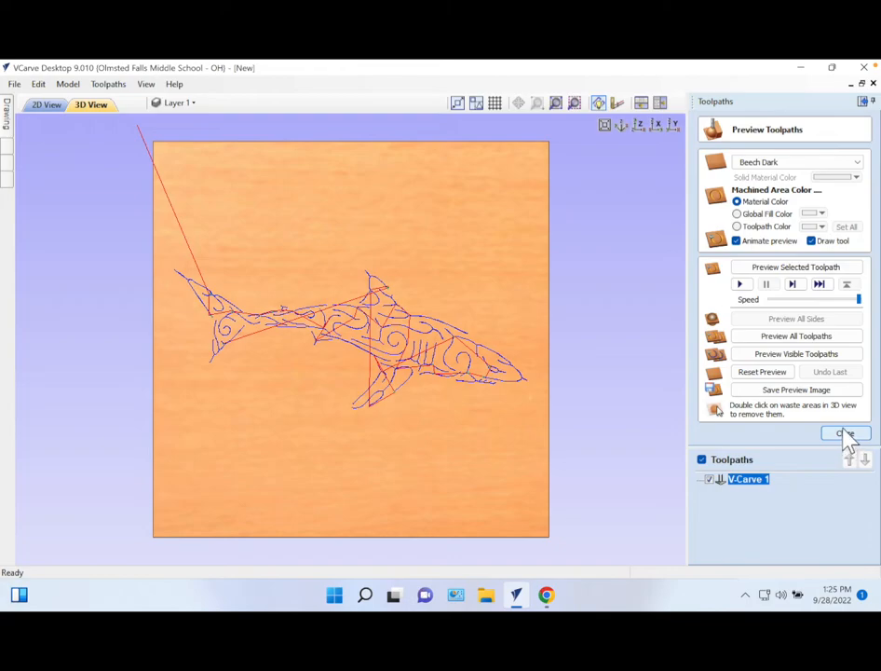
pyautogui.click(782, 339)
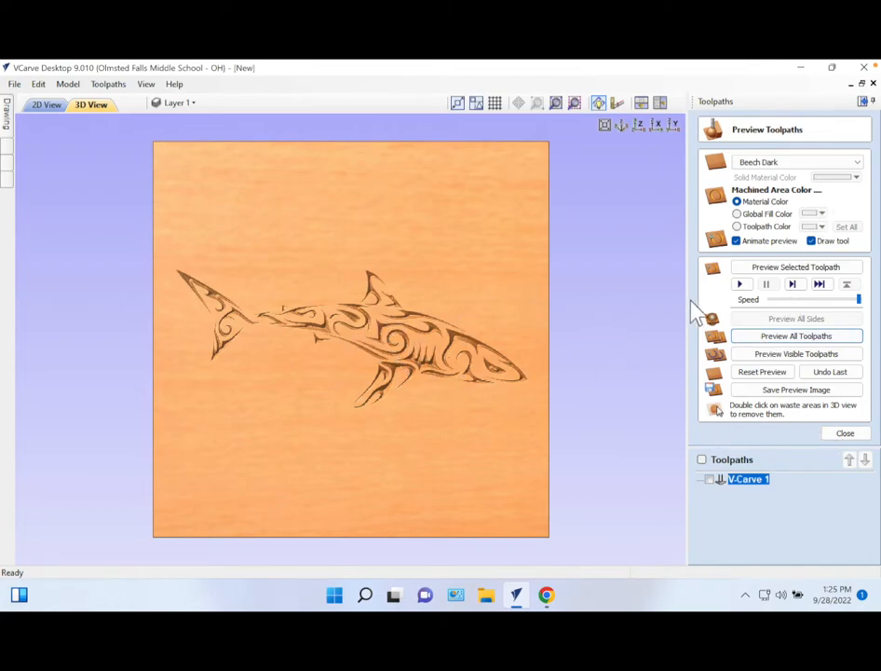
pyautogui.click(703, 460)
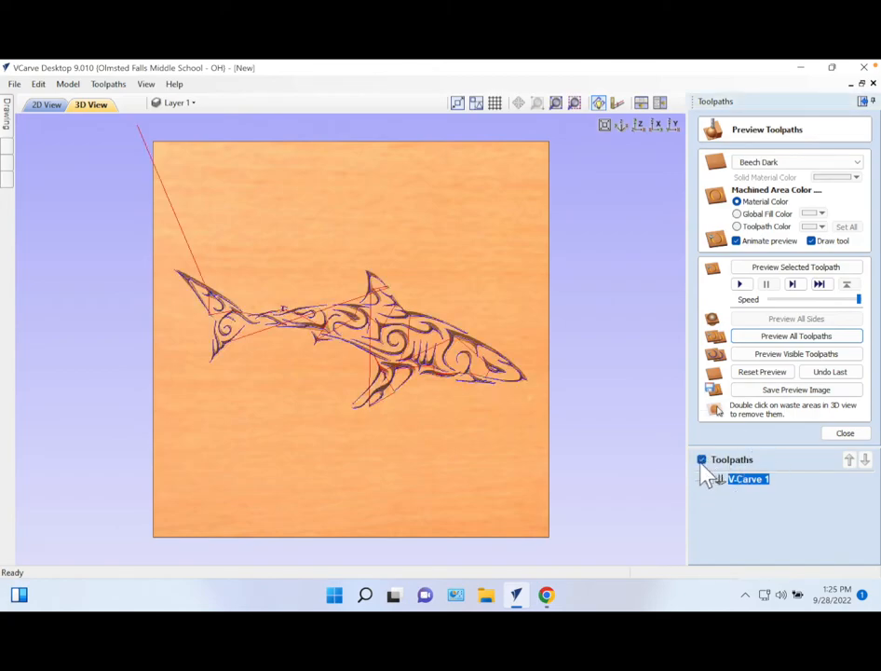
pyautogui.click(845, 433)
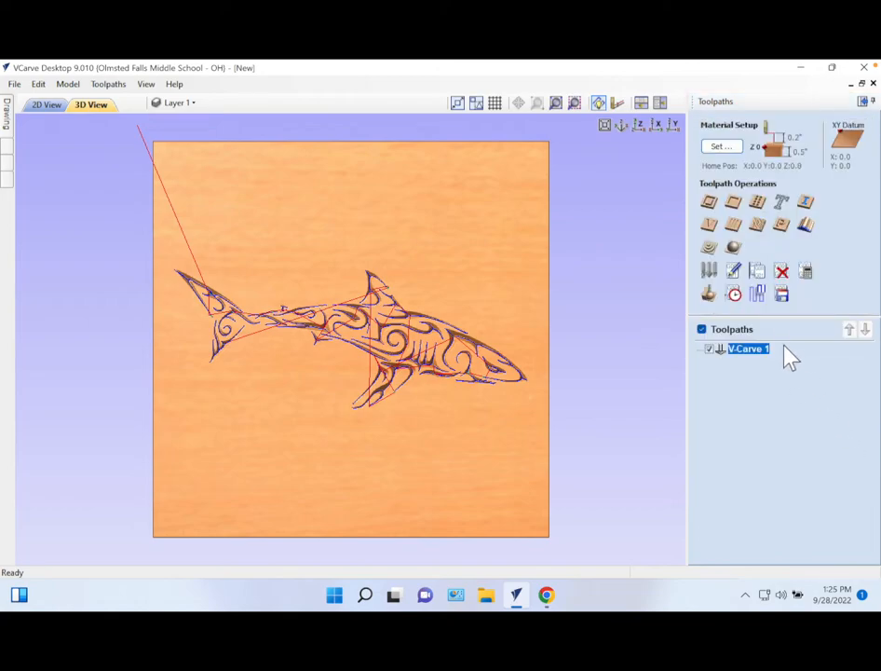
# - Set the post processor for saving toolpaths to Iconic ATC (mm) (*.nc) and open the file-saving dialog for the V-carve toolpath
pyautogui.click(785, 300)
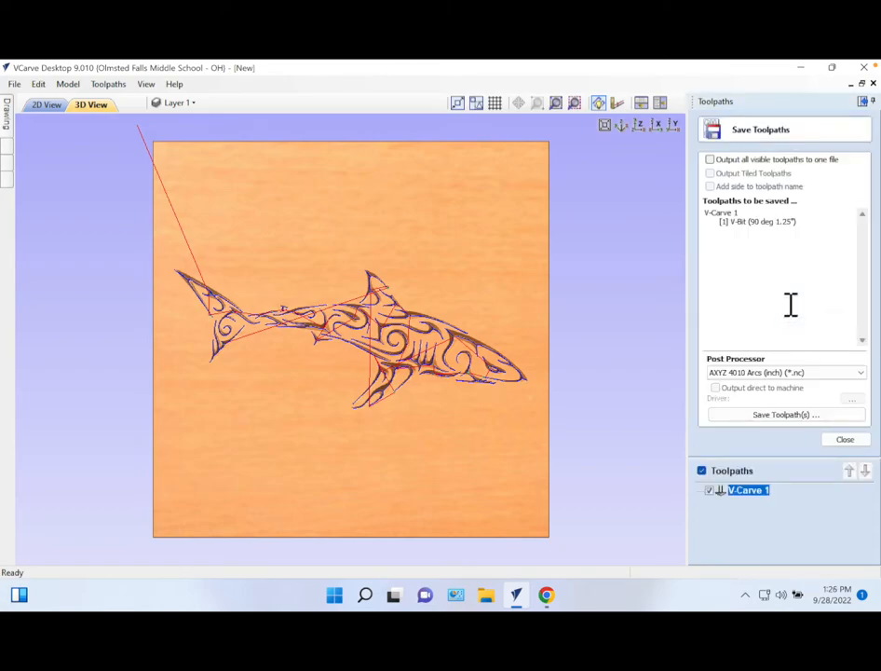
pyautogui.click(760, 373)
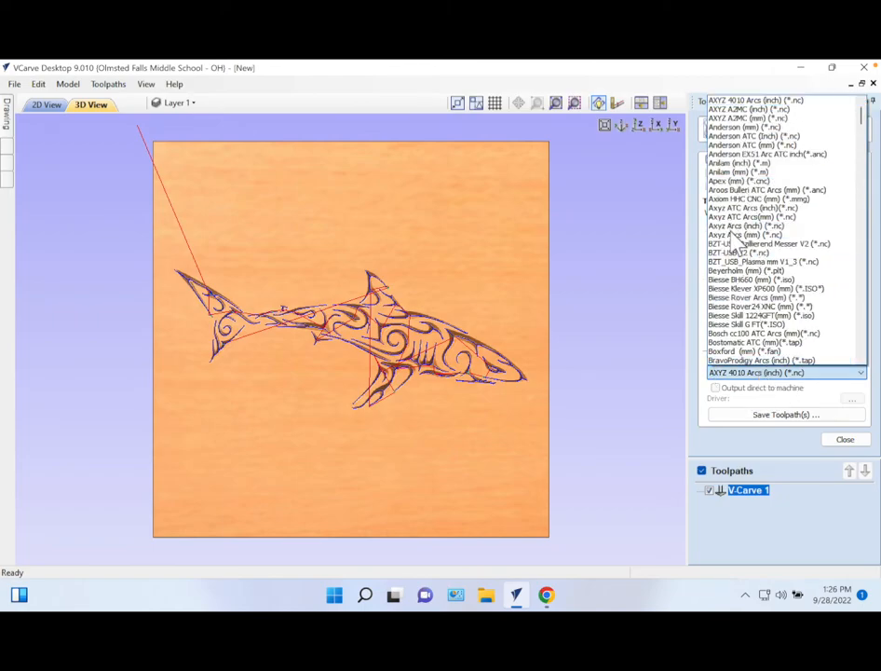
pyautogui.scroll(-20, 757, 271)
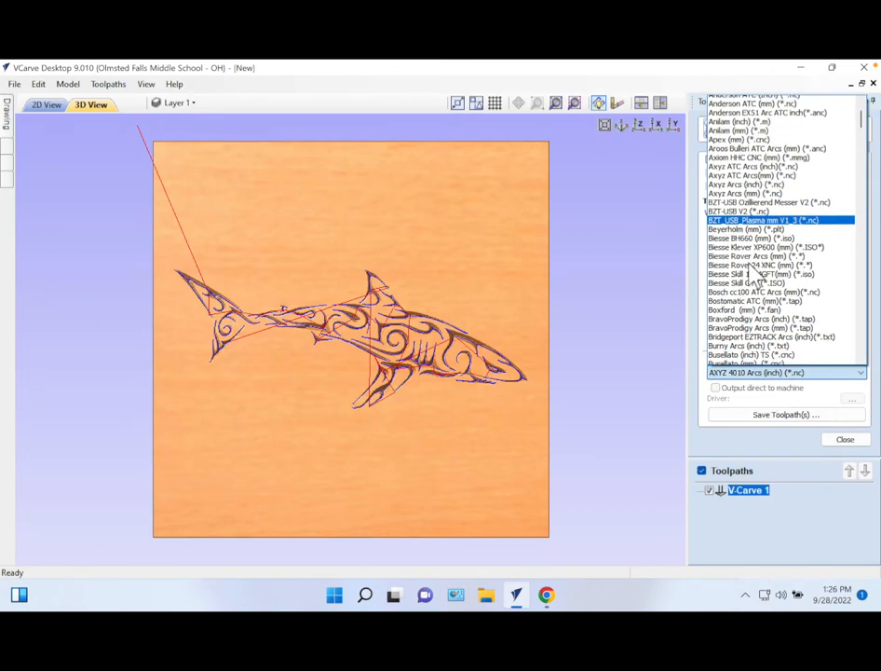
pyautogui.scroll(-20, 751, 265)
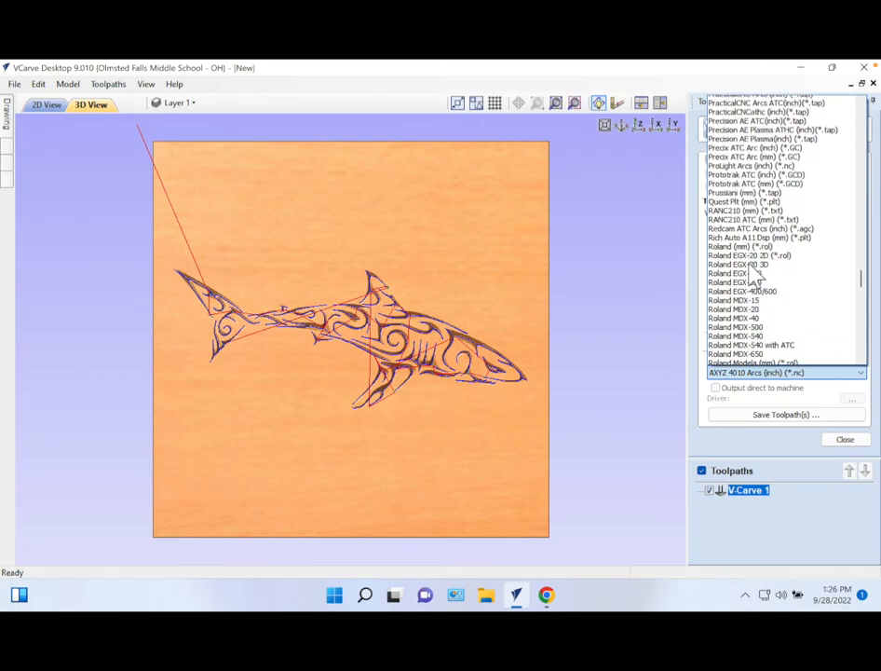
pyautogui.scroll(20, 750, 270)
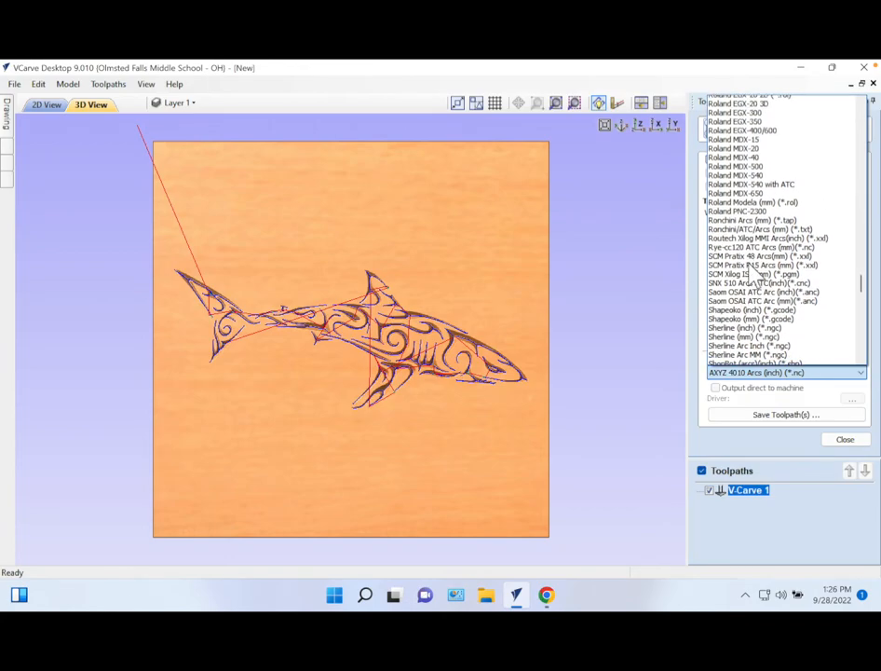
pyautogui.scroll(10, 757, 272)
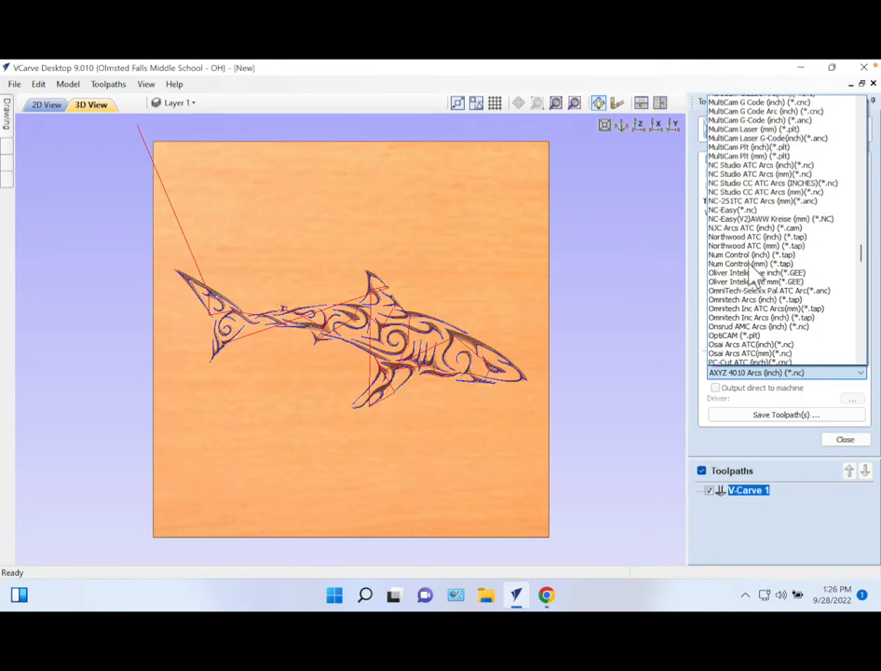
pyautogui.scroll(12, 755, 272)
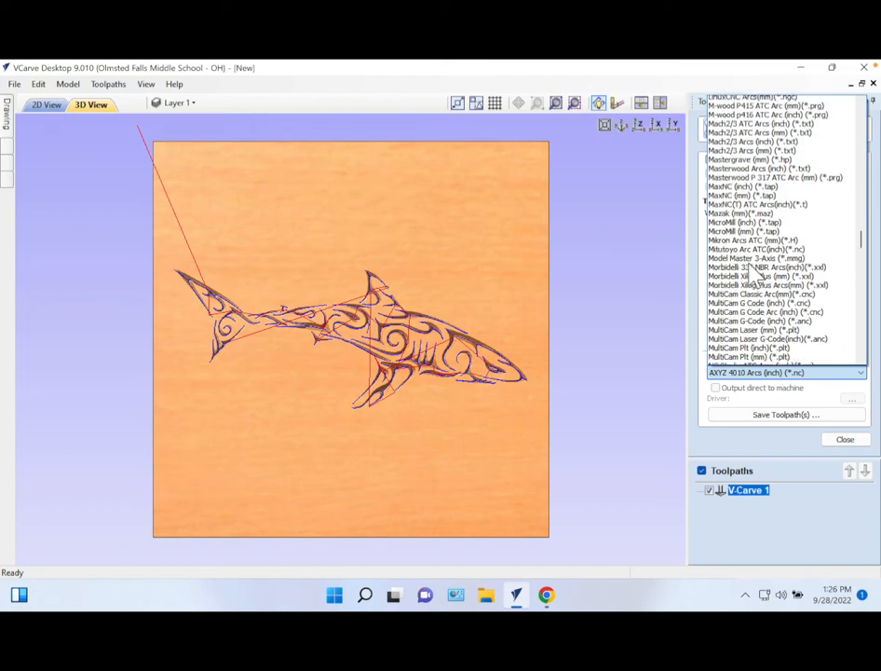
pyautogui.scroll(8, 751, 271)
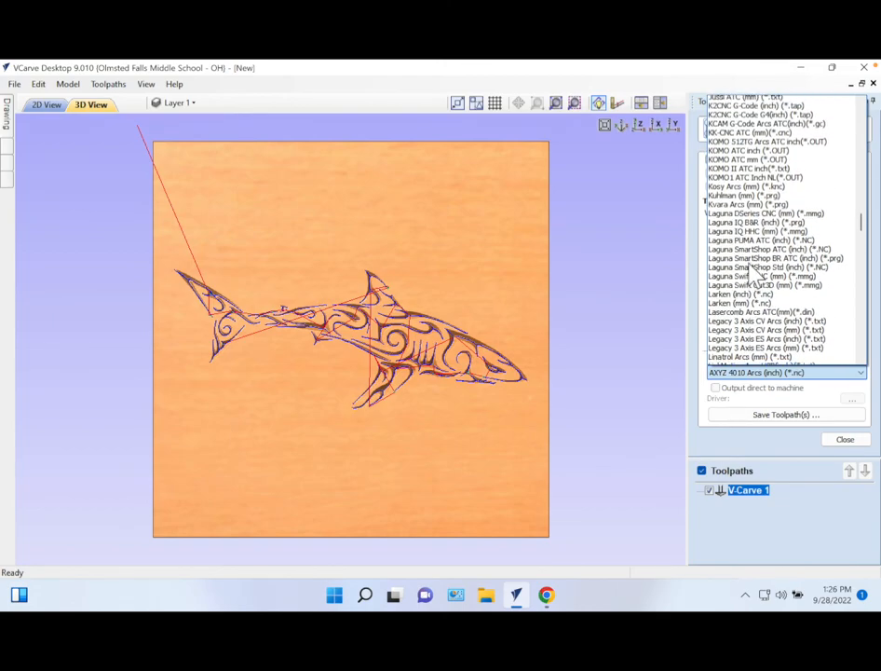
pyautogui.scroll(5, 751, 270)
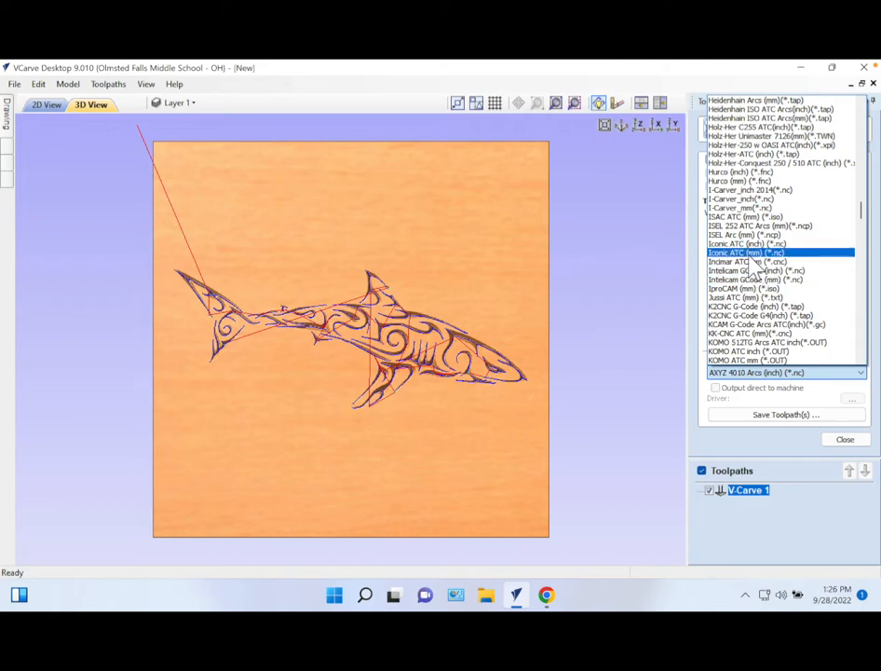
pyautogui.click(766, 253)
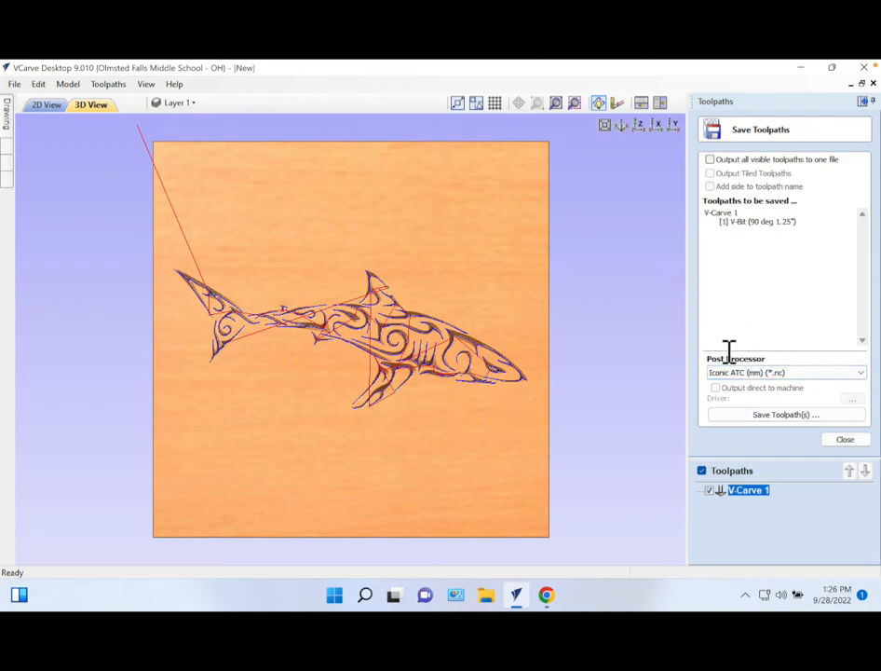
pyautogui.click(775, 417)
pyautogui.click(774, 416)
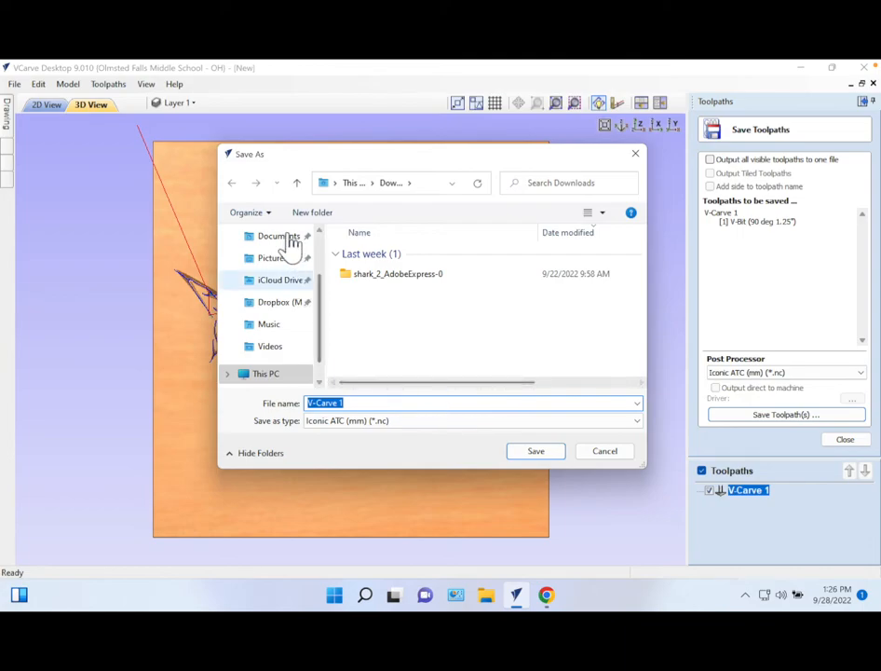
# - Browse the drives under This PC for a save destination, picking DVD Drive (D:), and select the file name for replacement
pyautogui.scroll(1, 285, 321)
pyautogui.scroll(1, 275, 346)
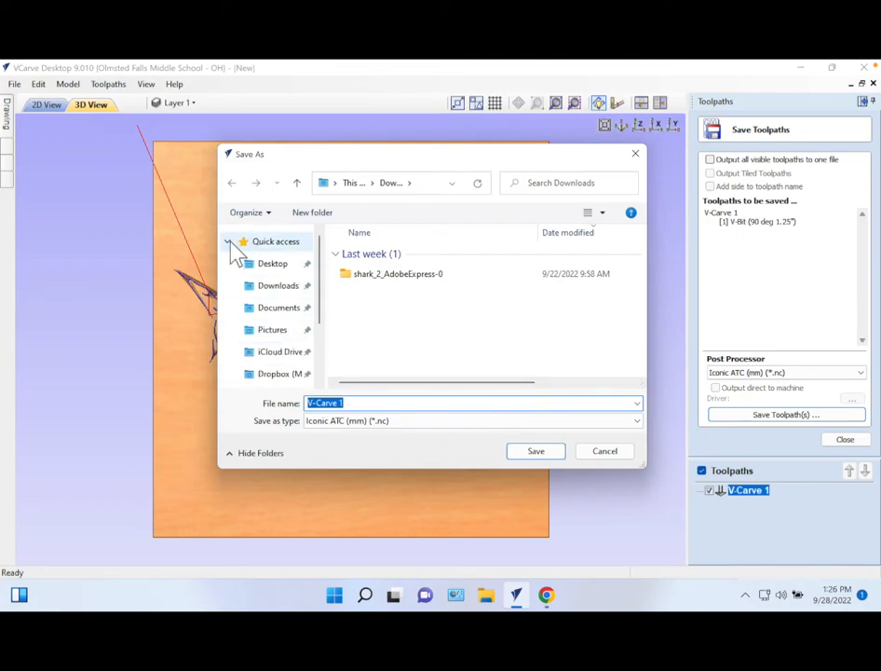
pyautogui.click(228, 241)
pyautogui.click(250, 272)
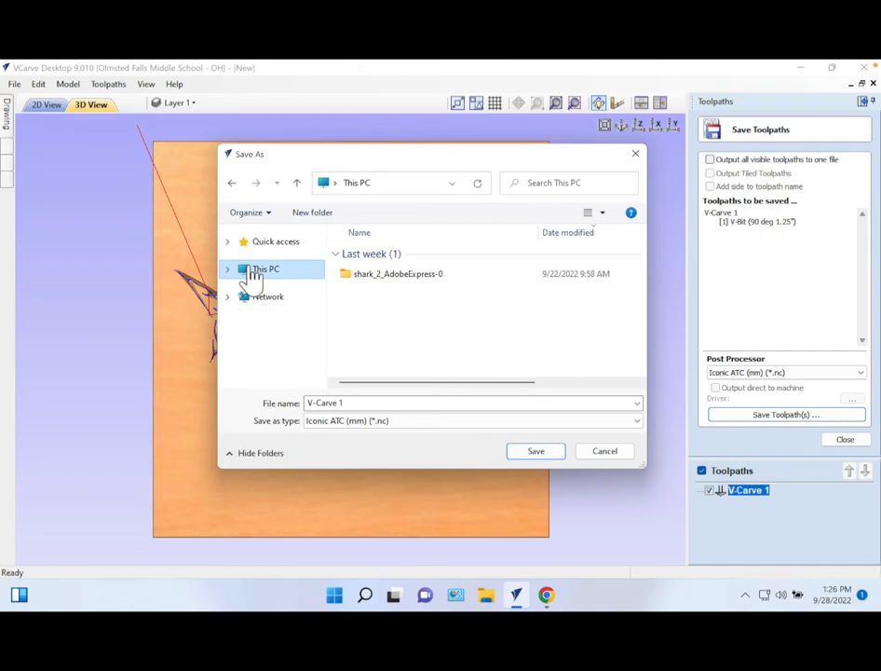
pyautogui.scroll(-1, 456, 301)
pyautogui.scroll(-1, 455, 302)
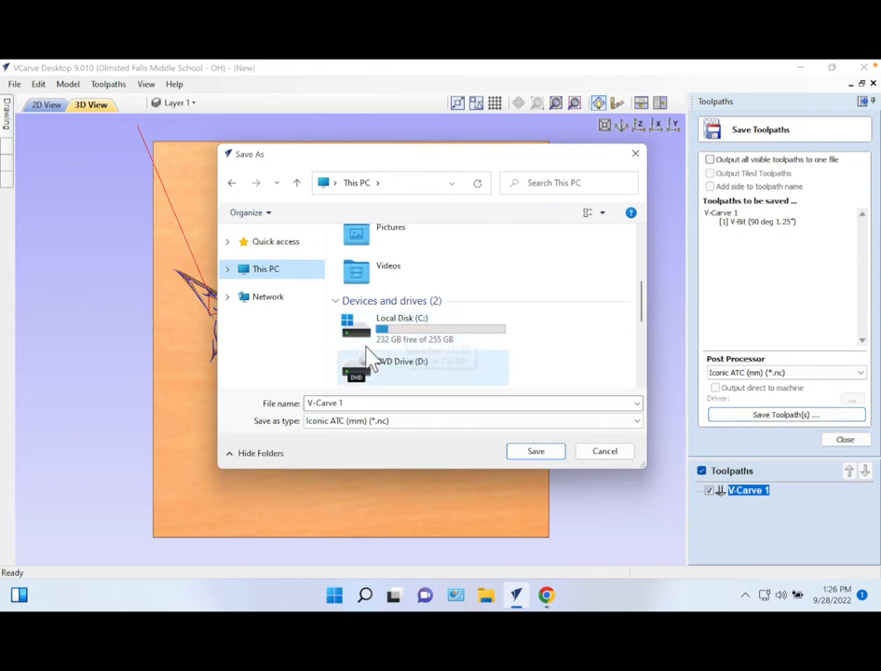
pyautogui.click(400, 378)
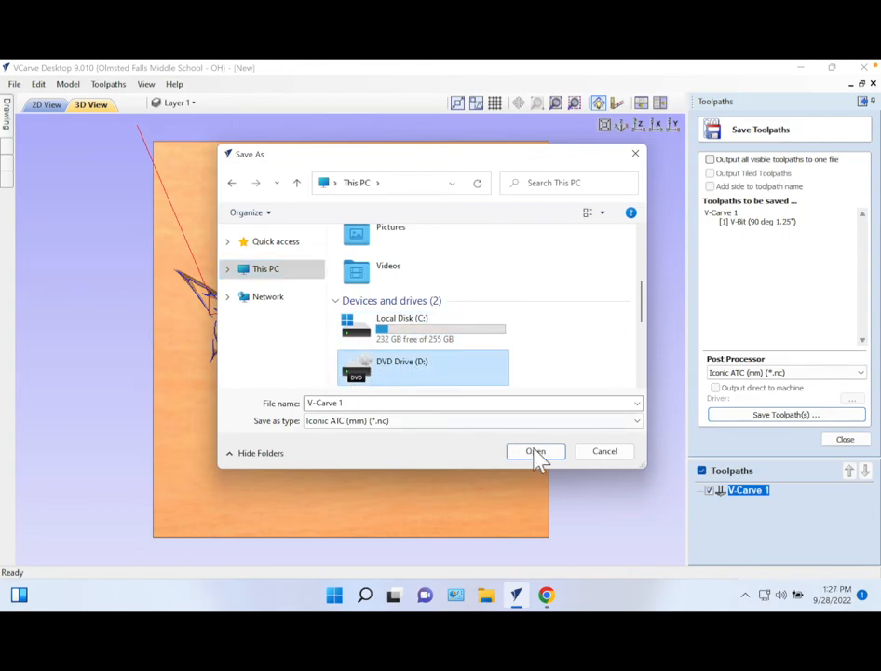
pyautogui.click(377, 411)
pyautogui.doubleClick(378, 410)
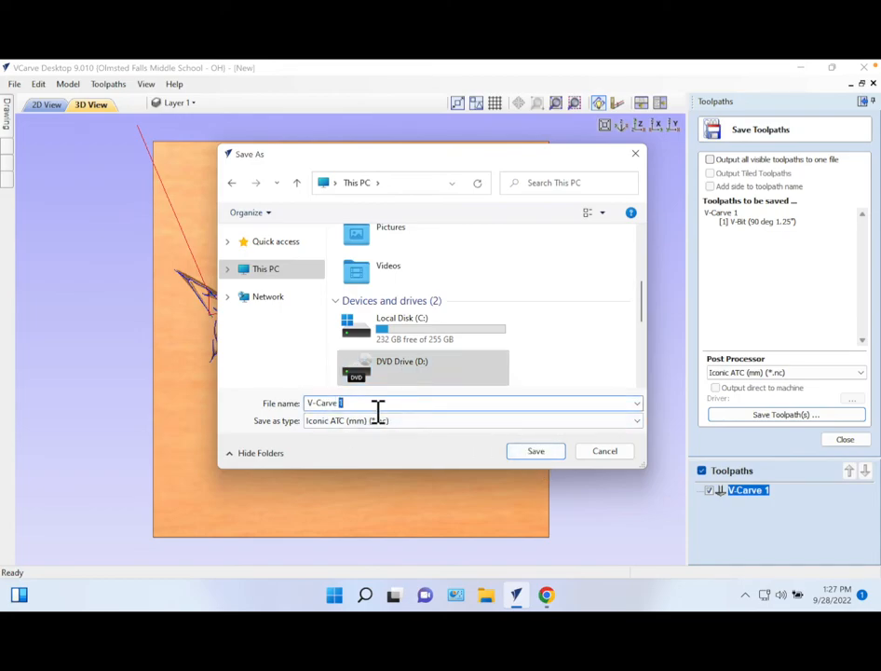
pyautogui.tripleClick(377, 410)
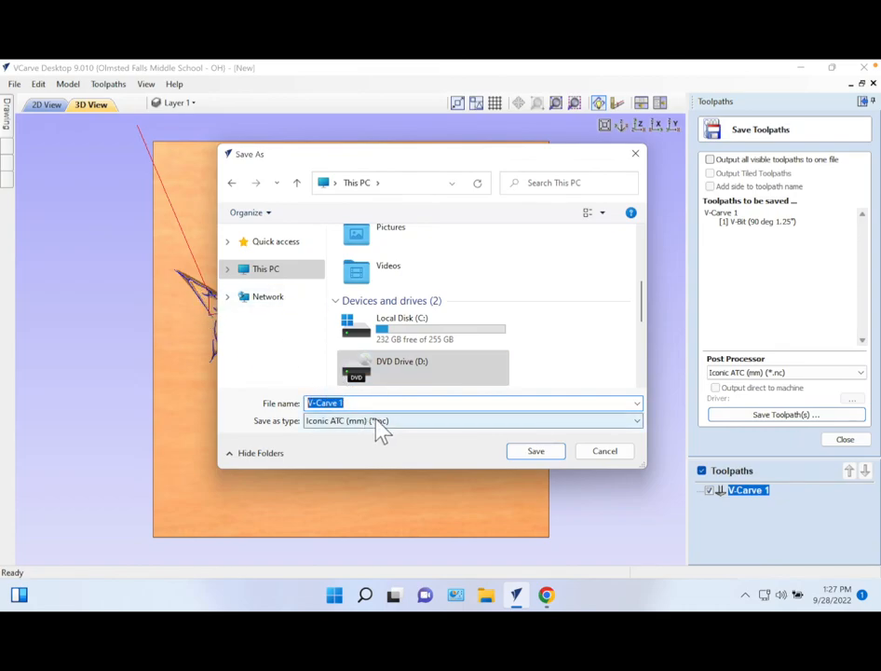
# - Save the toolpath file in the Downloads folder under the name shark
pyautogui.click(287, 273)
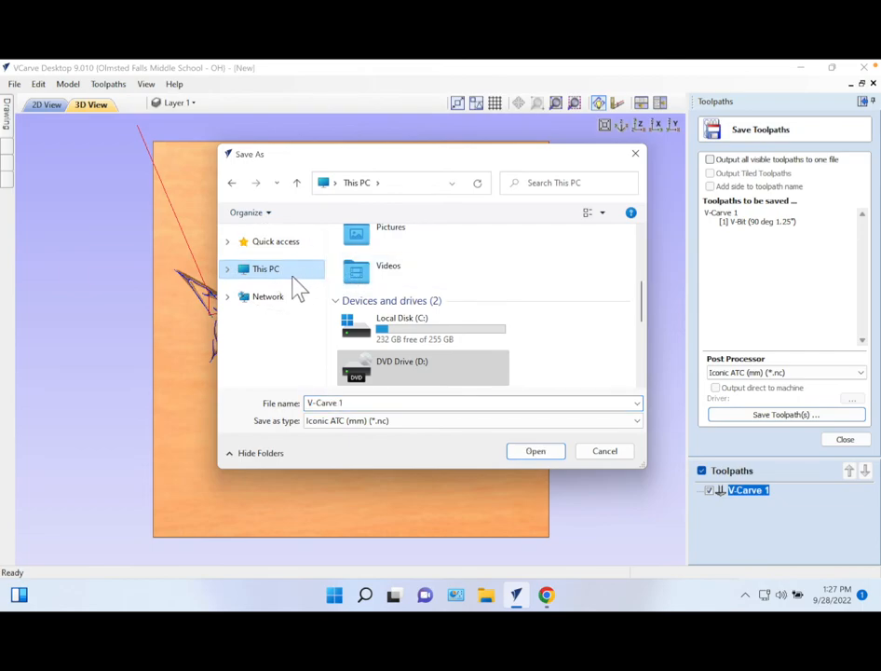
pyautogui.click(229, 269)
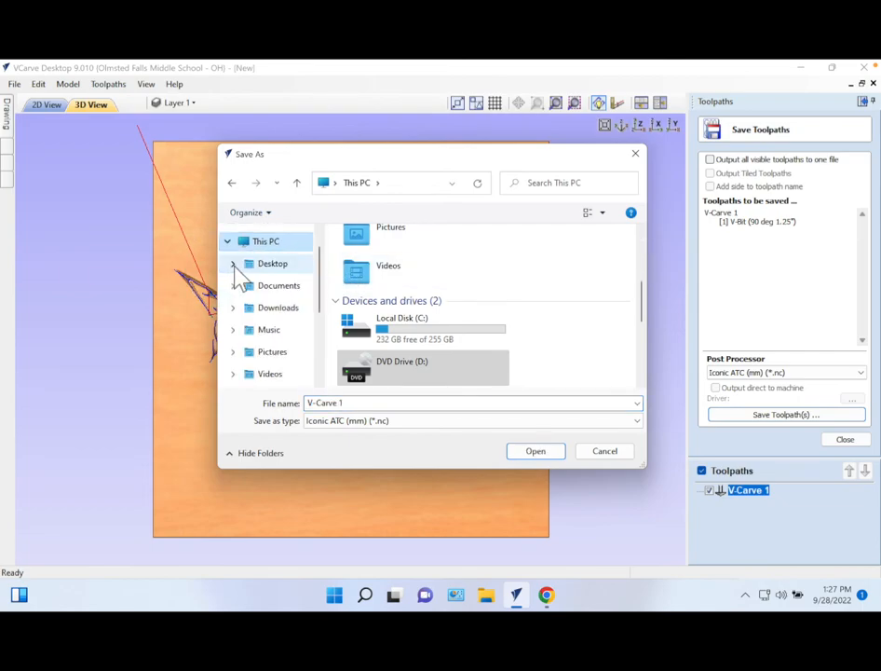
pyautogui.click(287, 309)
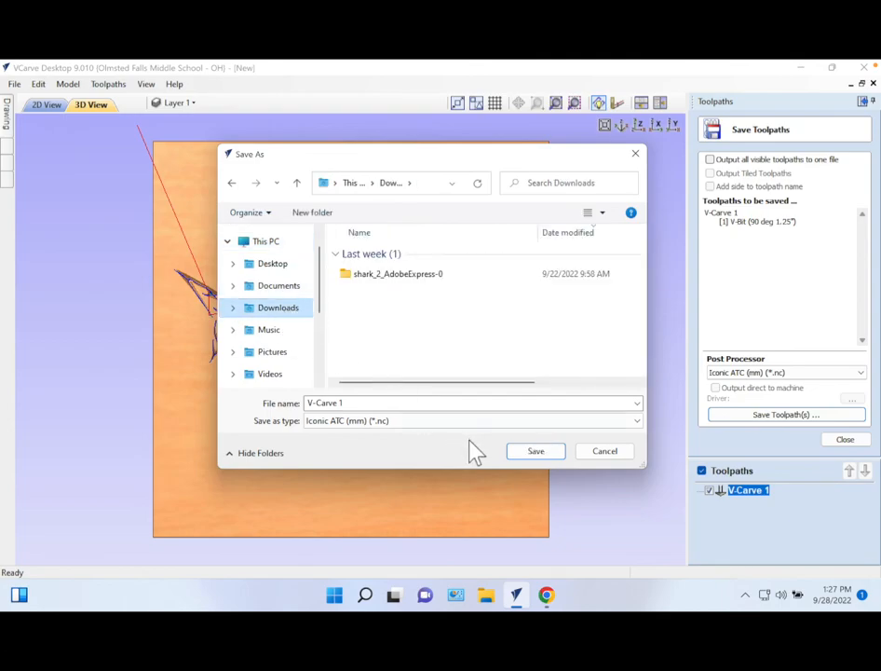
pyautogui.click(425, 404)
pyautogui.moveTo(425, 410); pyautogui.dragTo(252, 409)
pyautogui.write('shark')
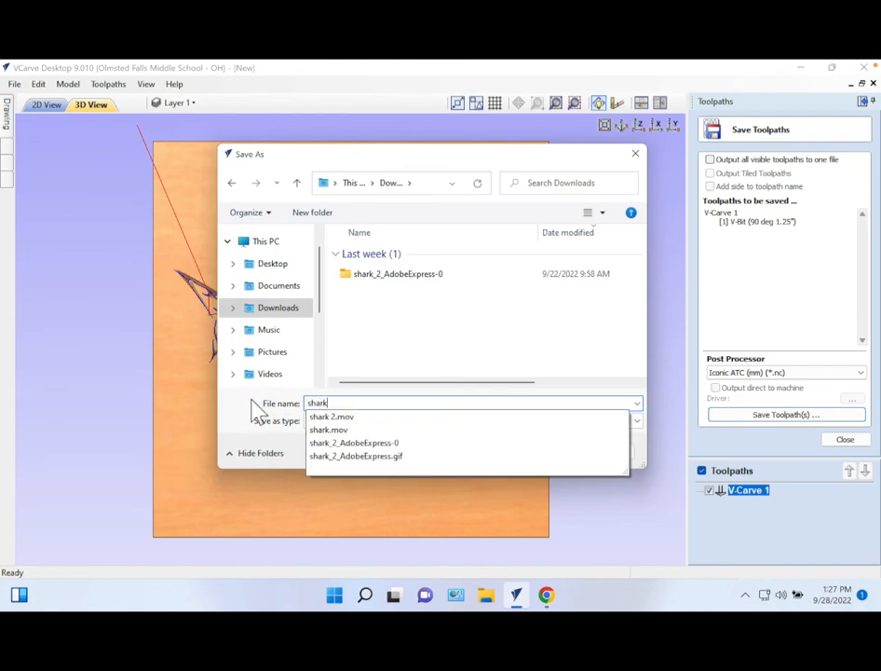
pyautogui.click(341, 356)
pyautogui.click(533, 465)
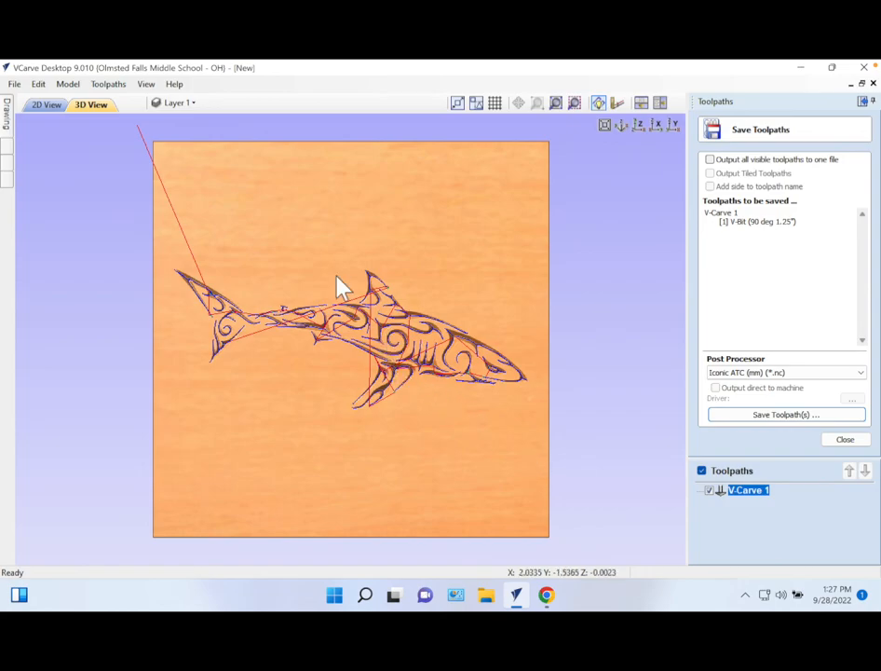